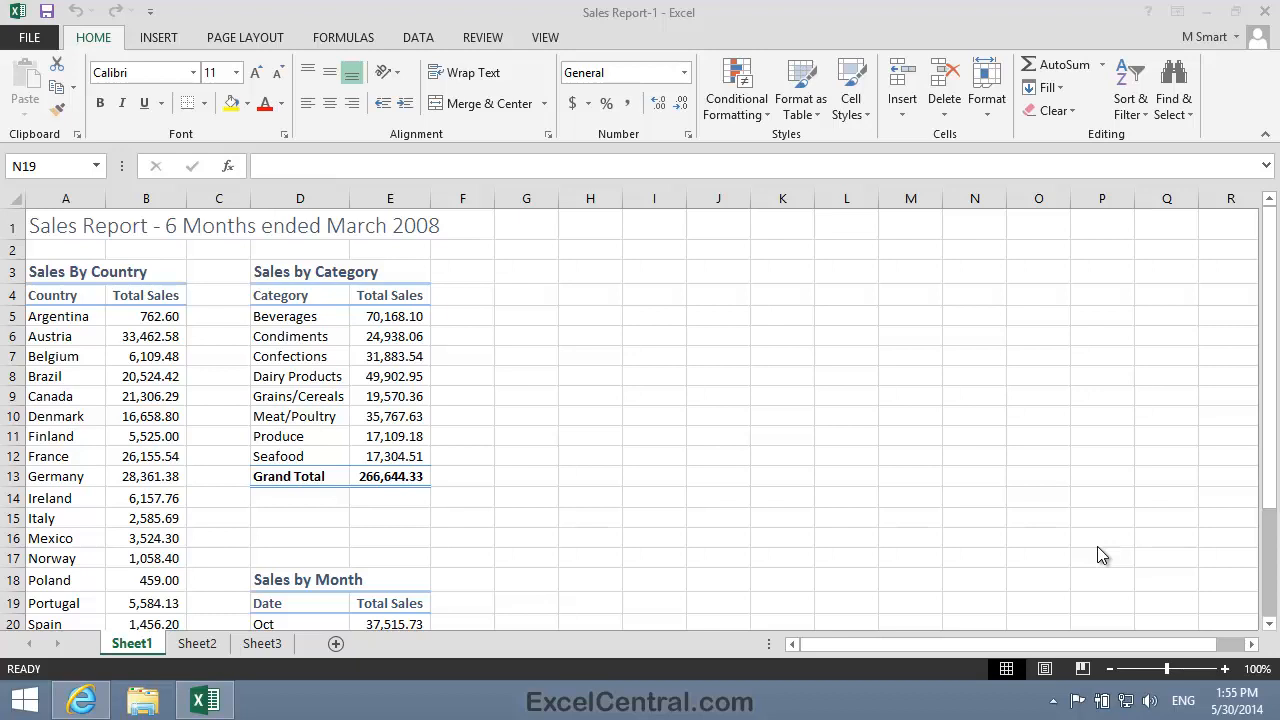
# Go to cell A1 and set the ribbon display to Auto-hide Ribbon
pyautogui.hotkey('ctrl', 'Home')
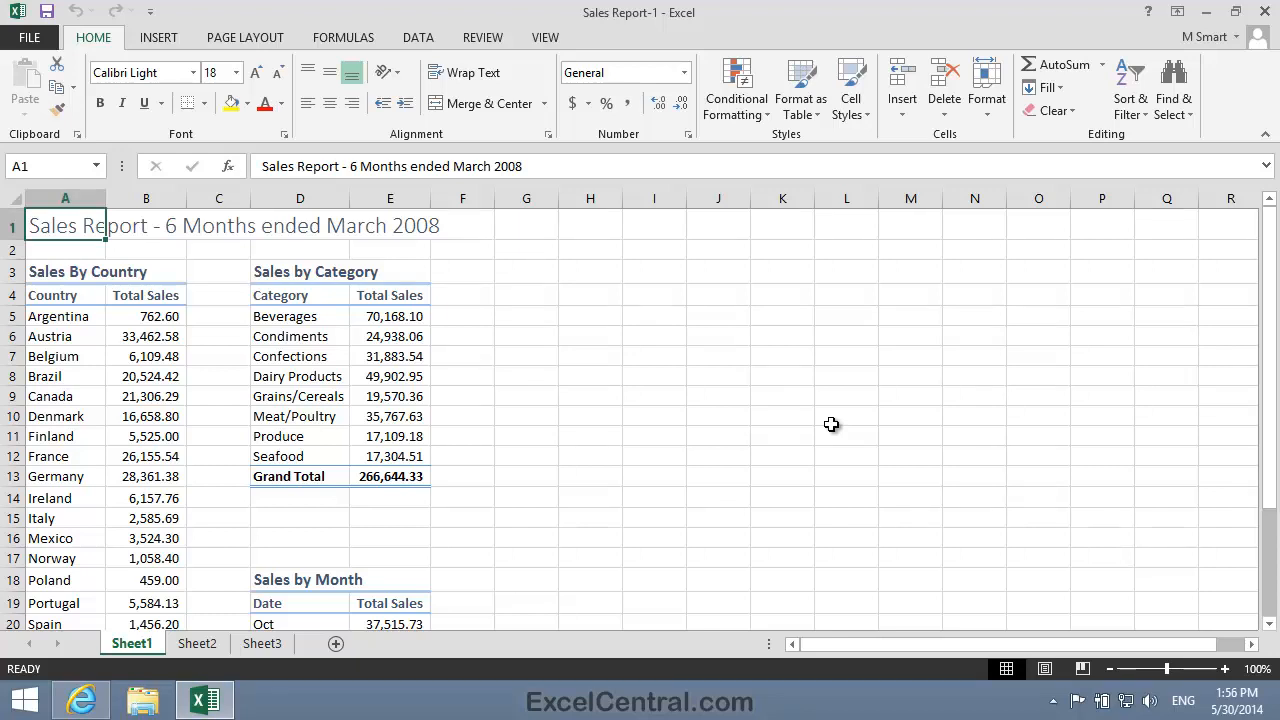
pyautogui.click(1179, 13)
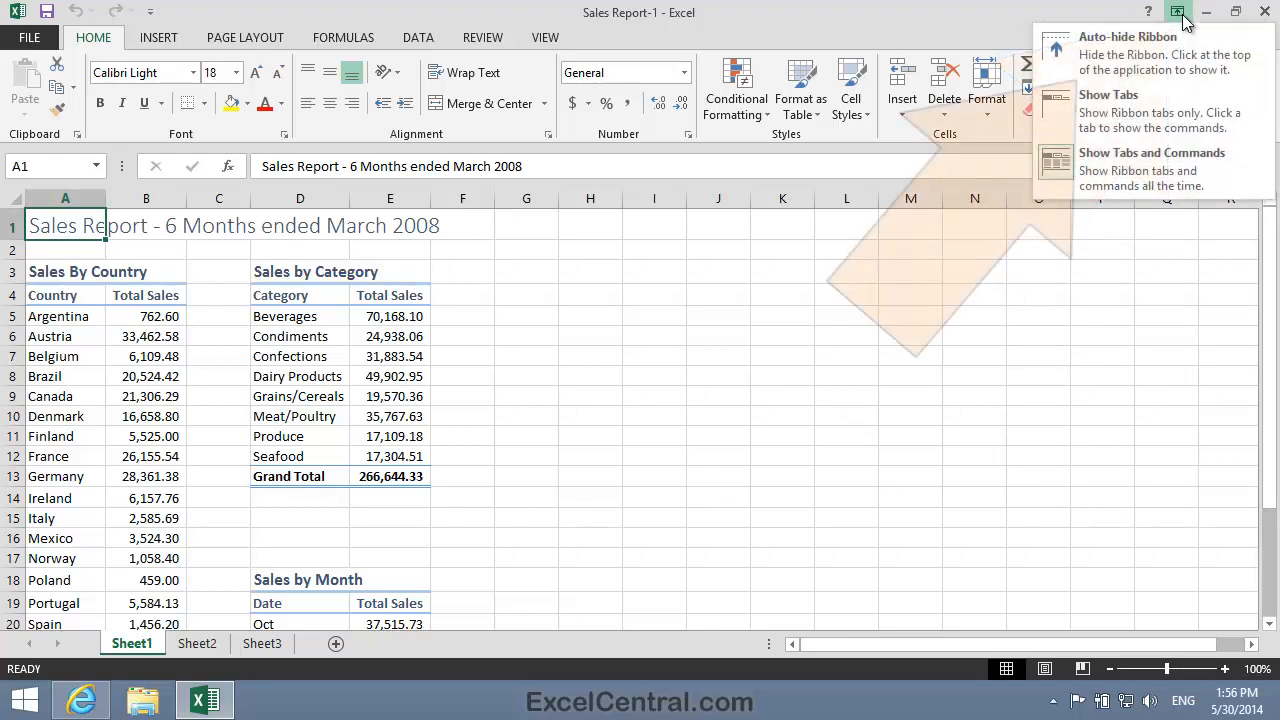
pyautogui.click(1142, 51)
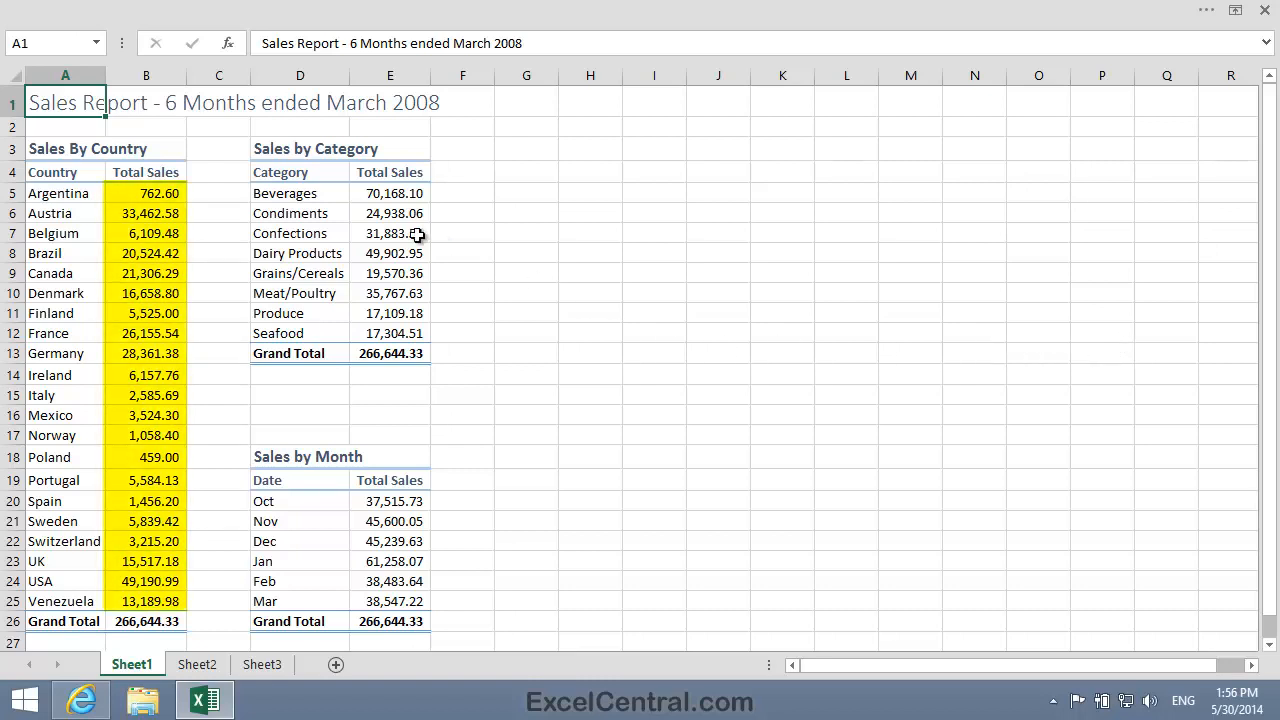
# Apply red gradient data bars to the Sales By Country totals in B5:B25, leaving out the grand total
pyautogui.moveTo(141, 197); pyautogui.dragTo(156, 597)
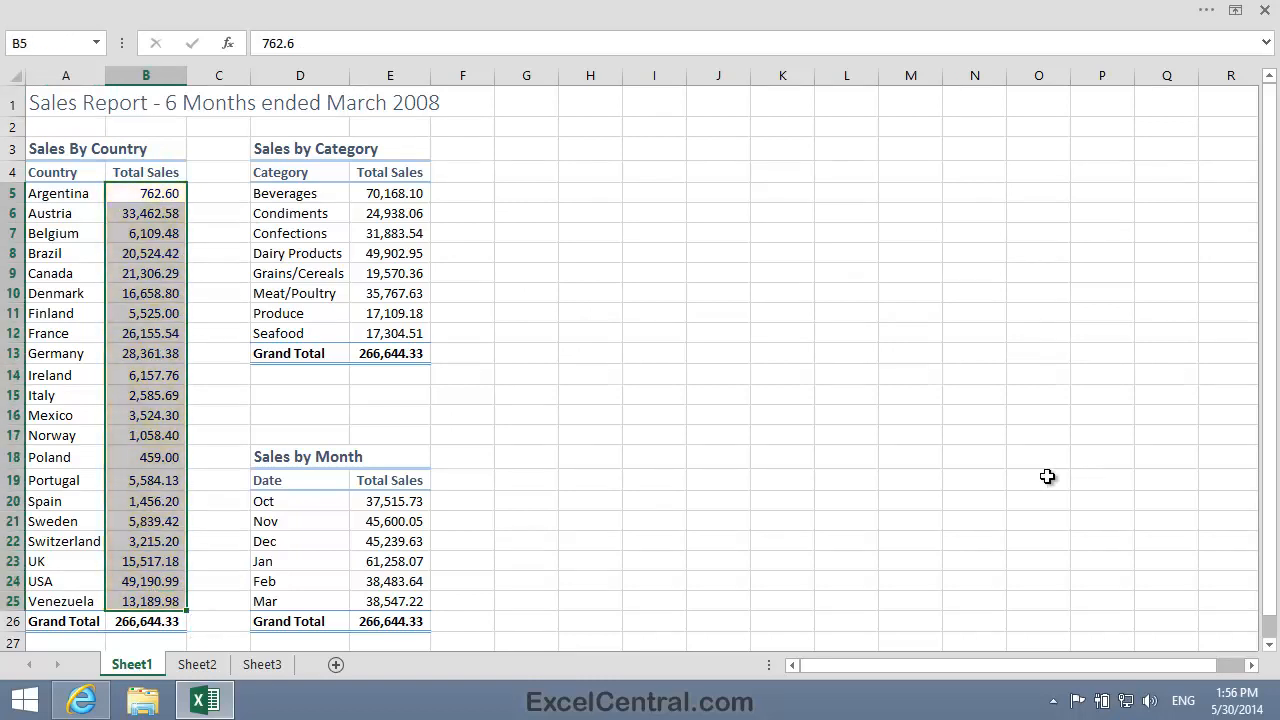
pyautogui.click(606, 8)
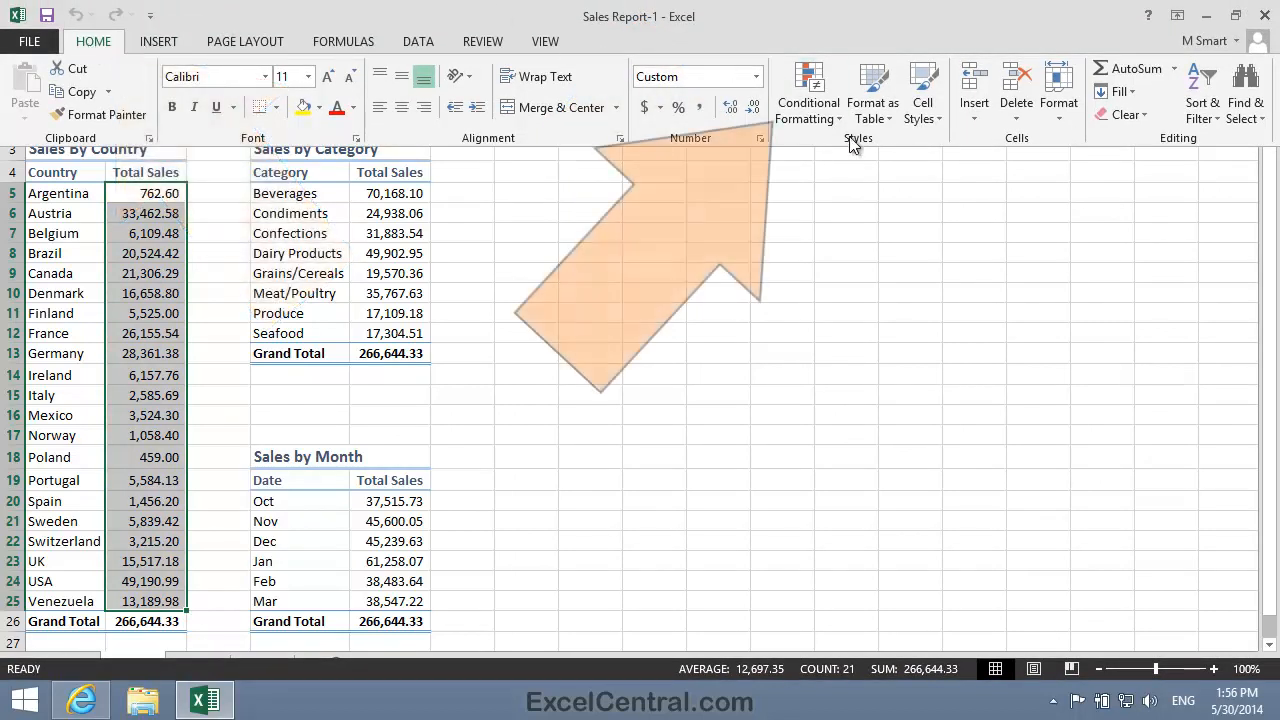
pyautogui.click(810, 88)
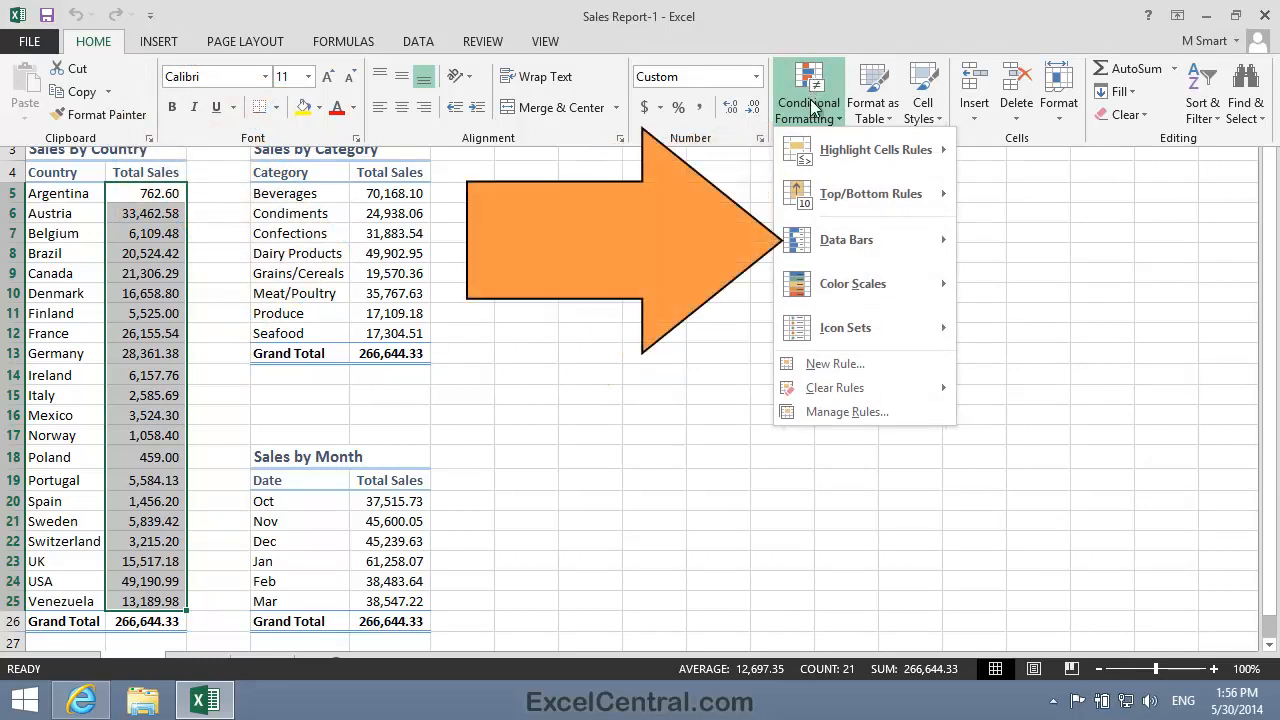
pyautogui.moveTo(865, 253)
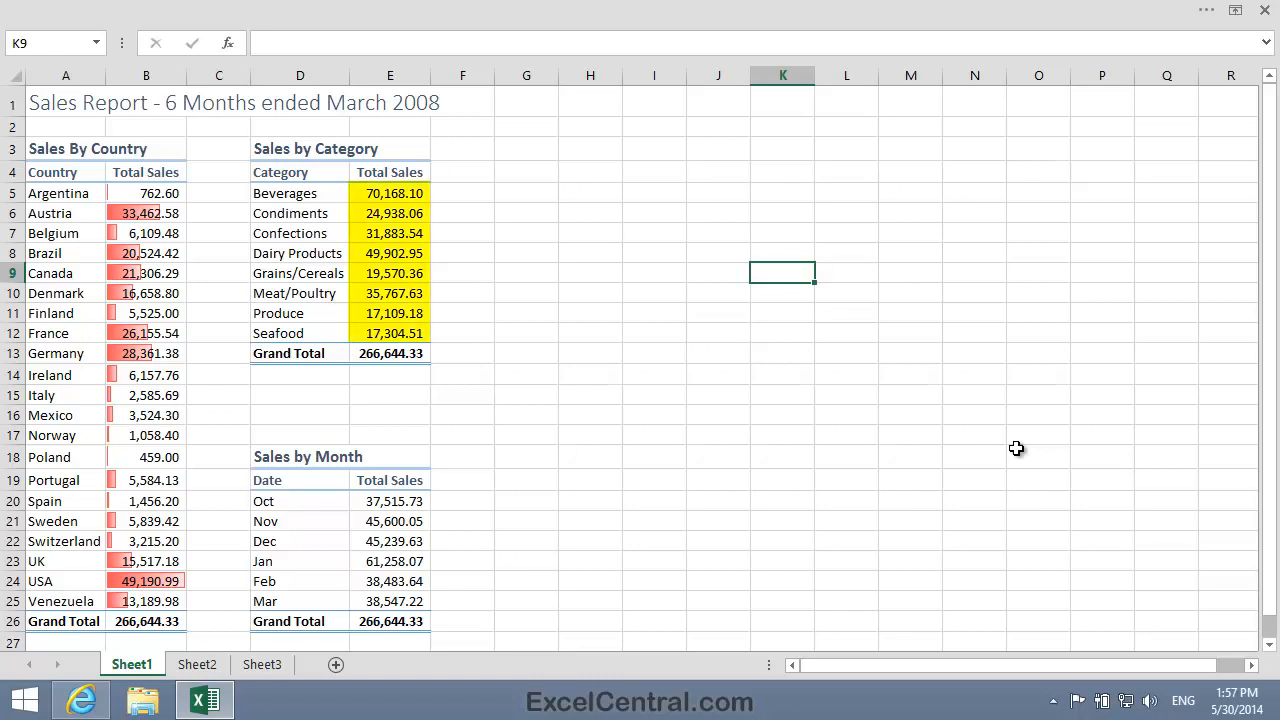
# Apply a green-yellow color scale to the Sales by Category totals in E5:E12, with green for the highest values
pyautogui.click(390, 195)
pyautogui.moveTo(390, 195); pyautogui.dragTo(380, 334)
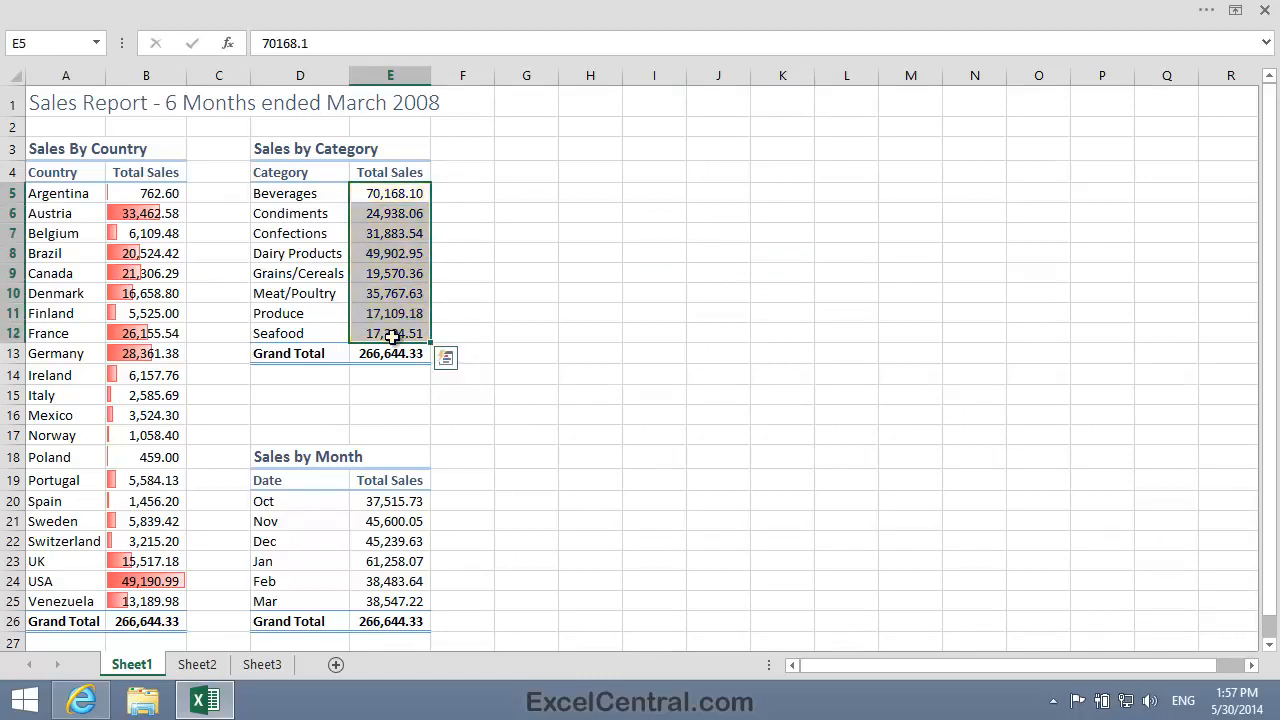
pyautogui.click(551, 7)
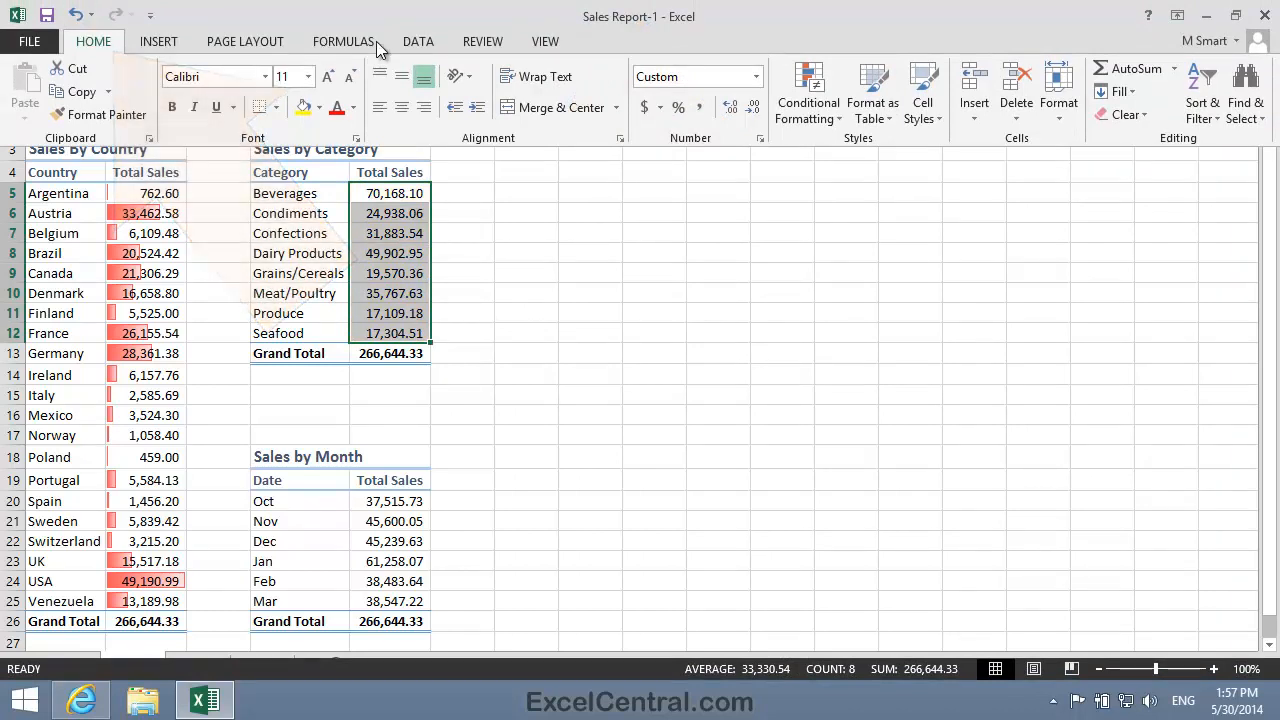
pyautogui.click(808, 92)
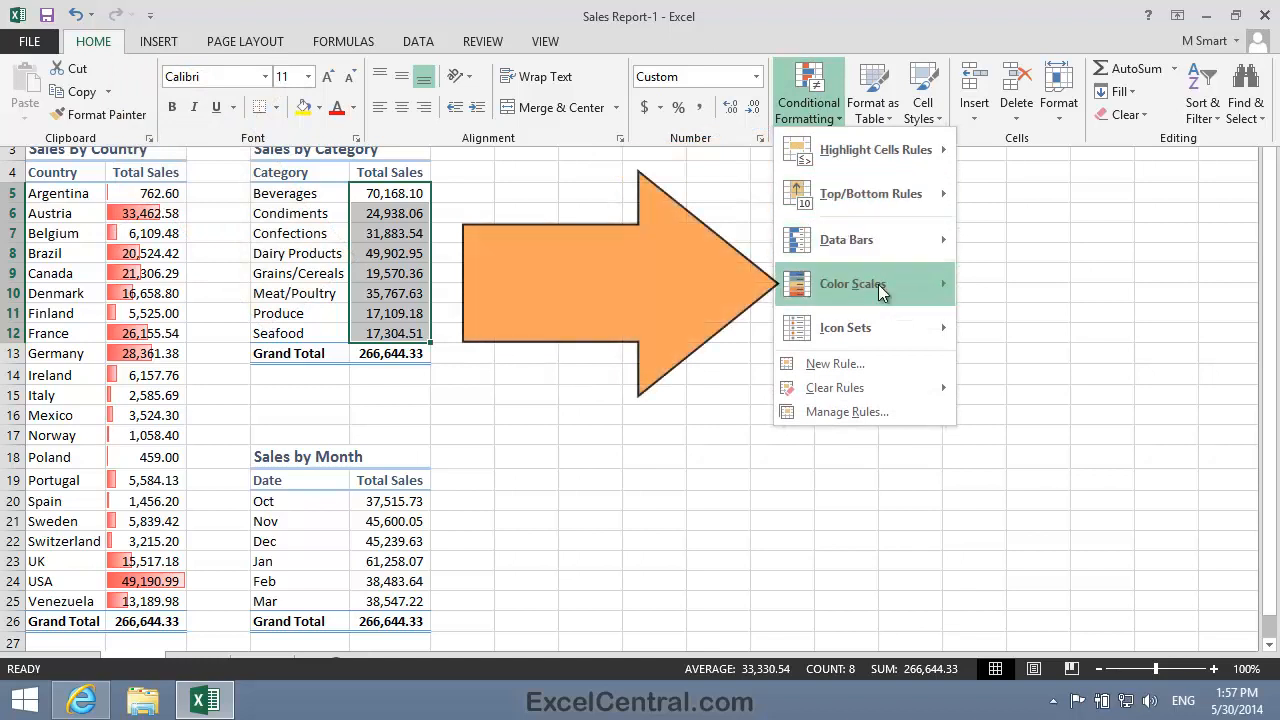
pyautogui.moveTo(880, 290)
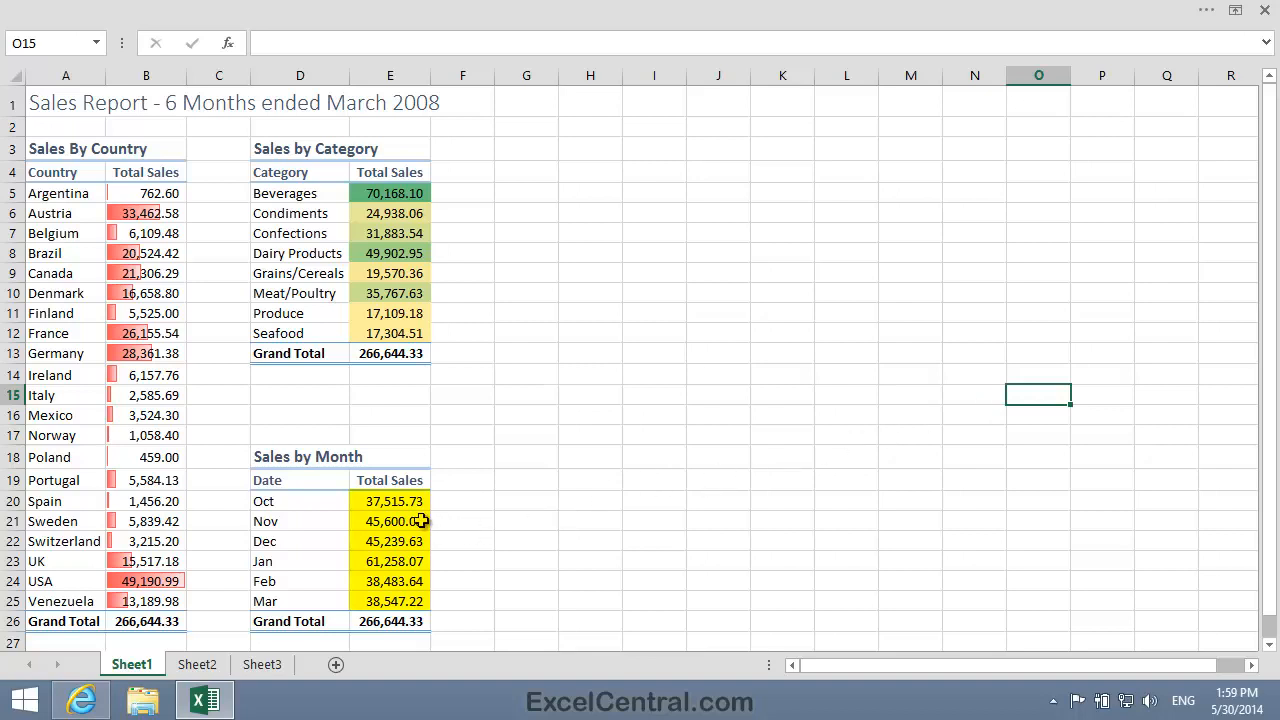
# Apply the 3 Flags icon set to the Sales by Month totals in E20:E25
pyautogui.click(391, 503)
pyautogui.moveTo(413, 560); pyautogui.dragTo(417, 605)
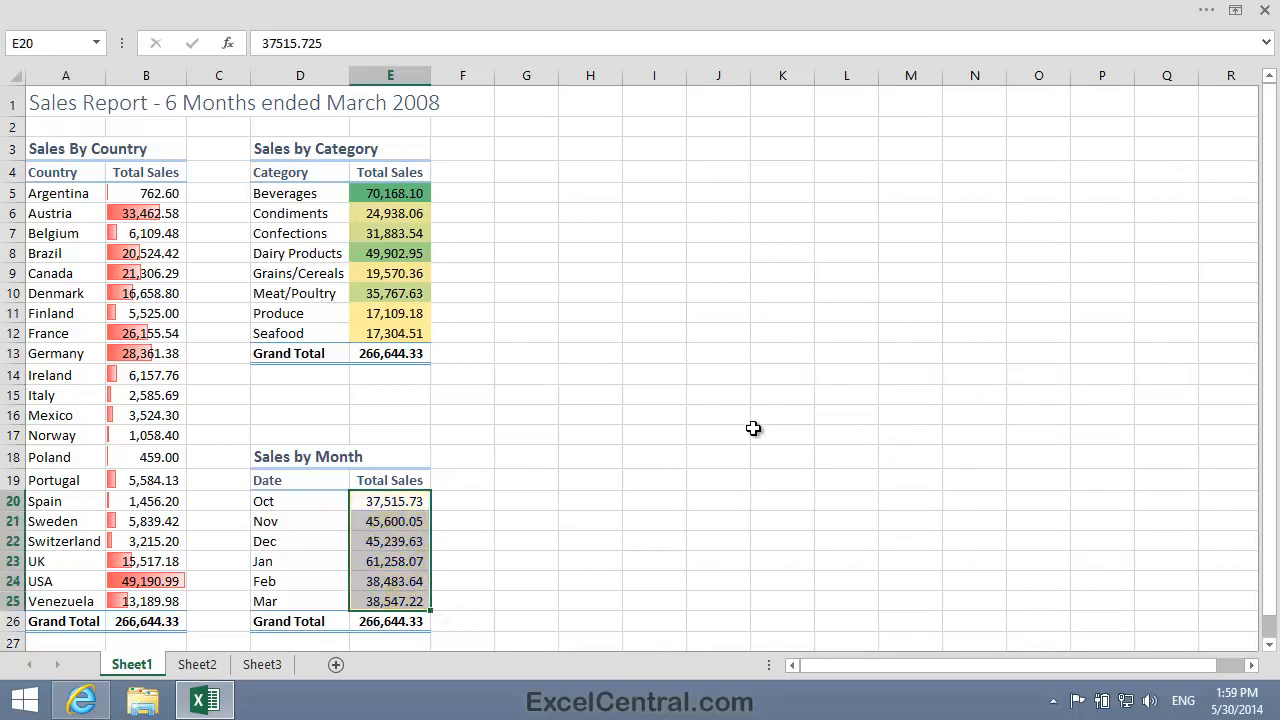
pyautogui.click(586, 8)
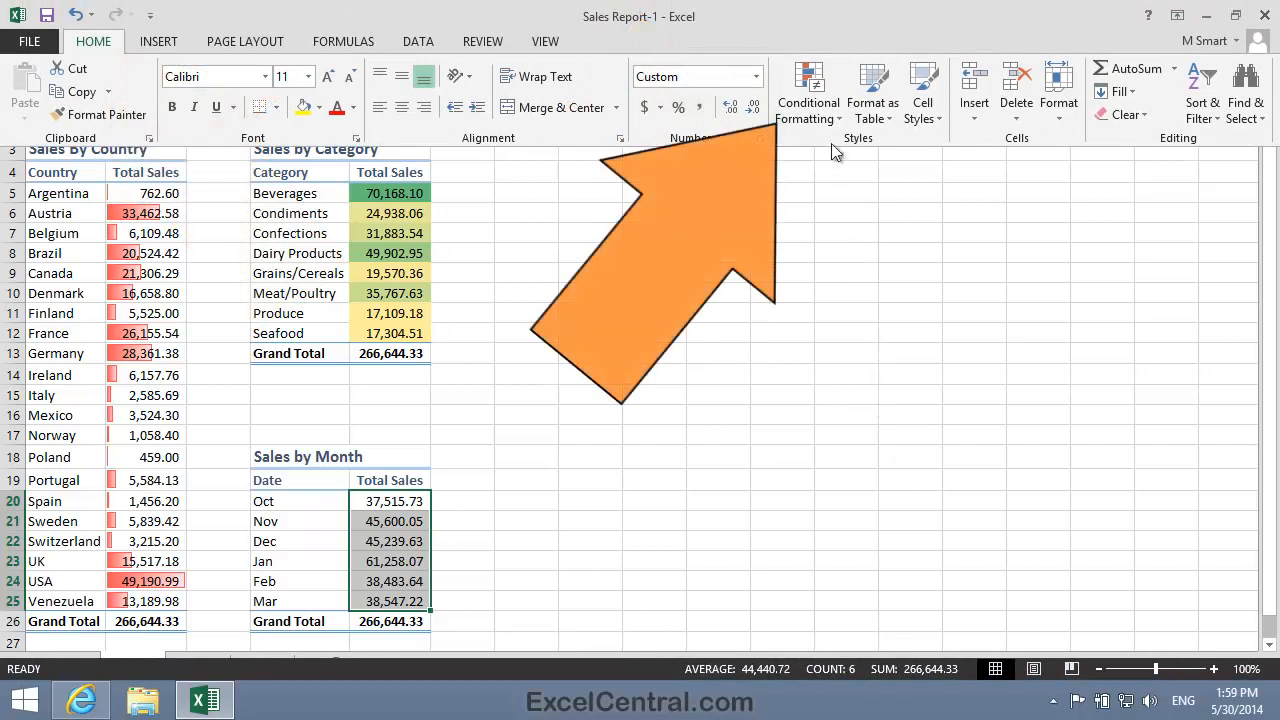
pyautogui.click(820, 100)
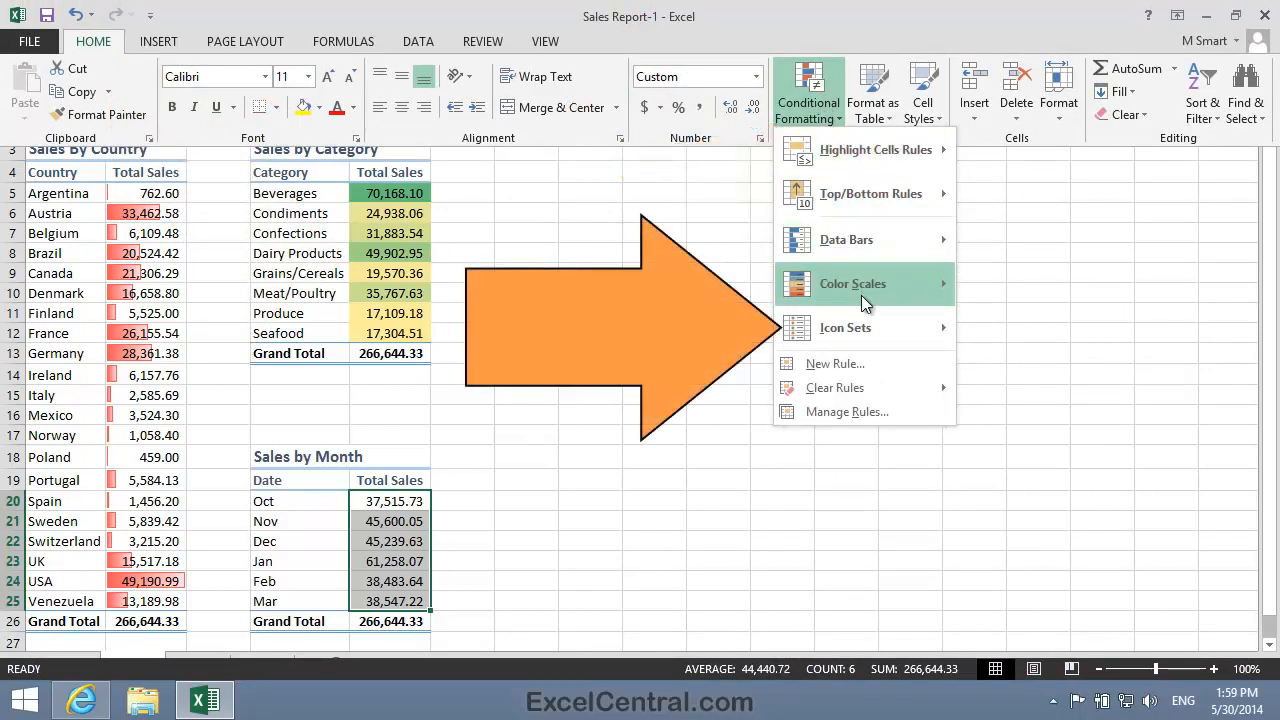
pyautogui.moveTo(876, 330)
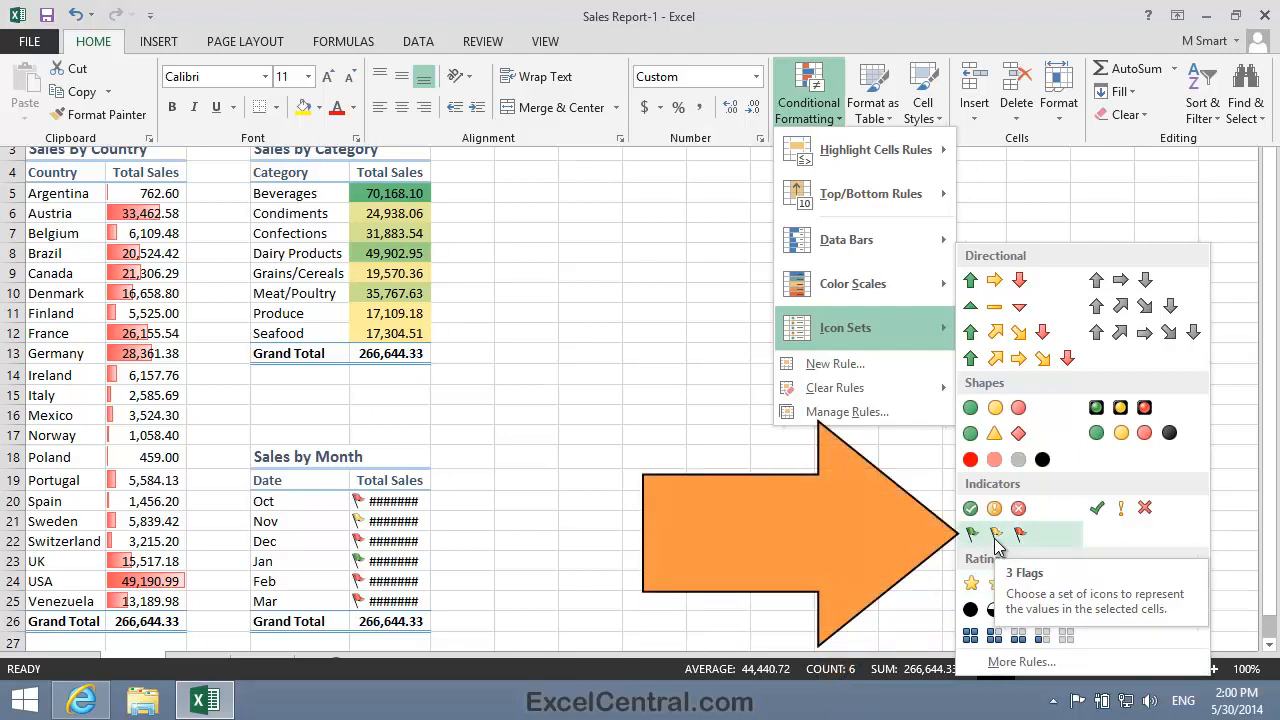
pyautogui.click(997, 535)
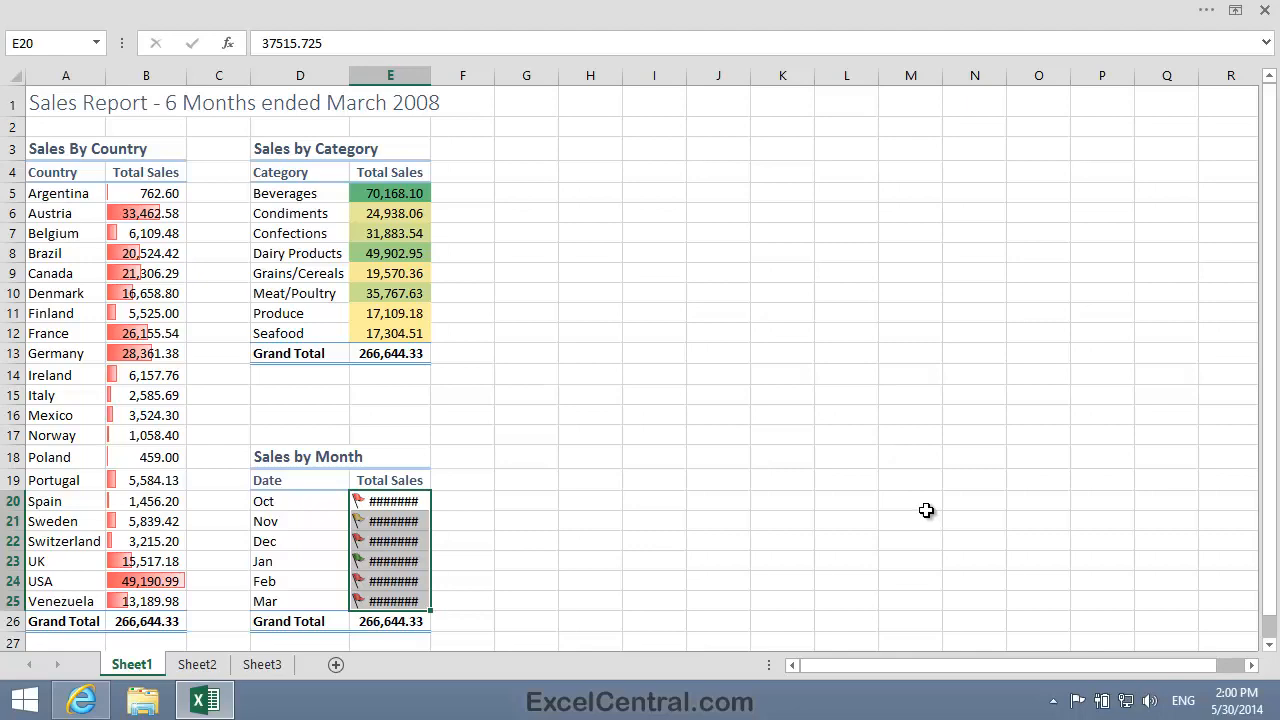
# AutoFit the width of column E to the monthly sales values and deselect the range
pyautogui.click(545, 8)
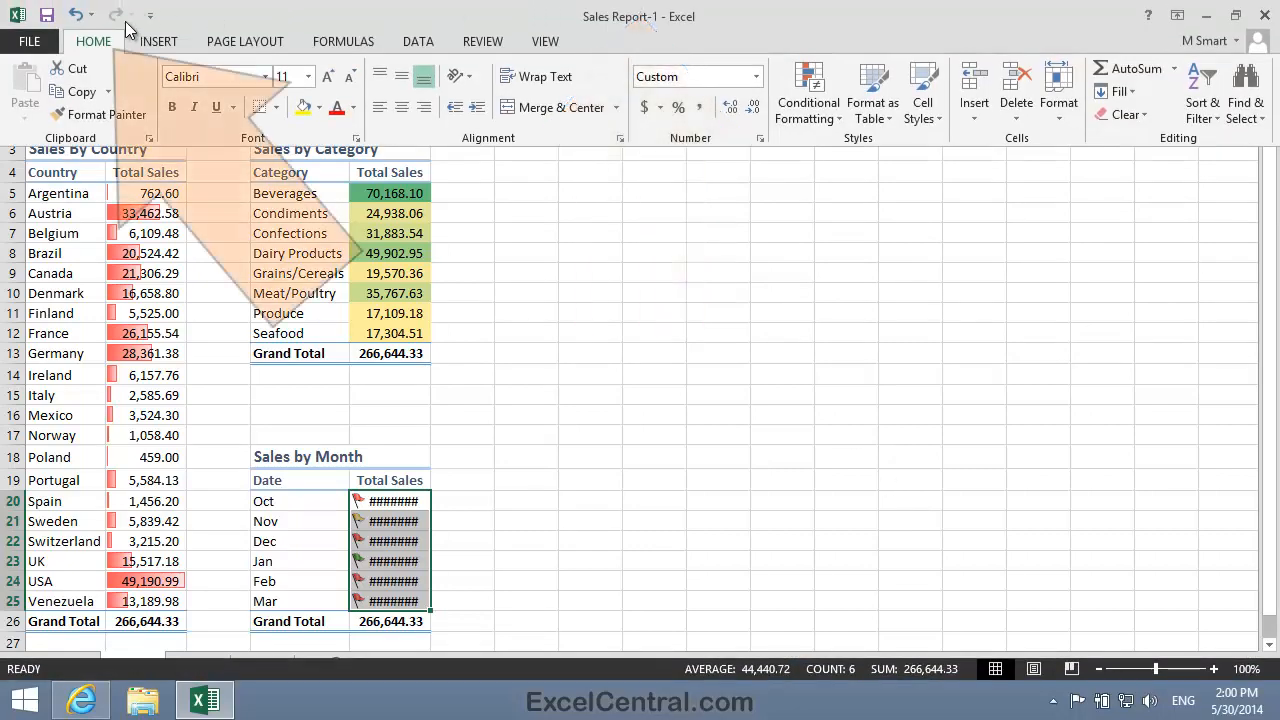
pyautogui.click(1062, 112)
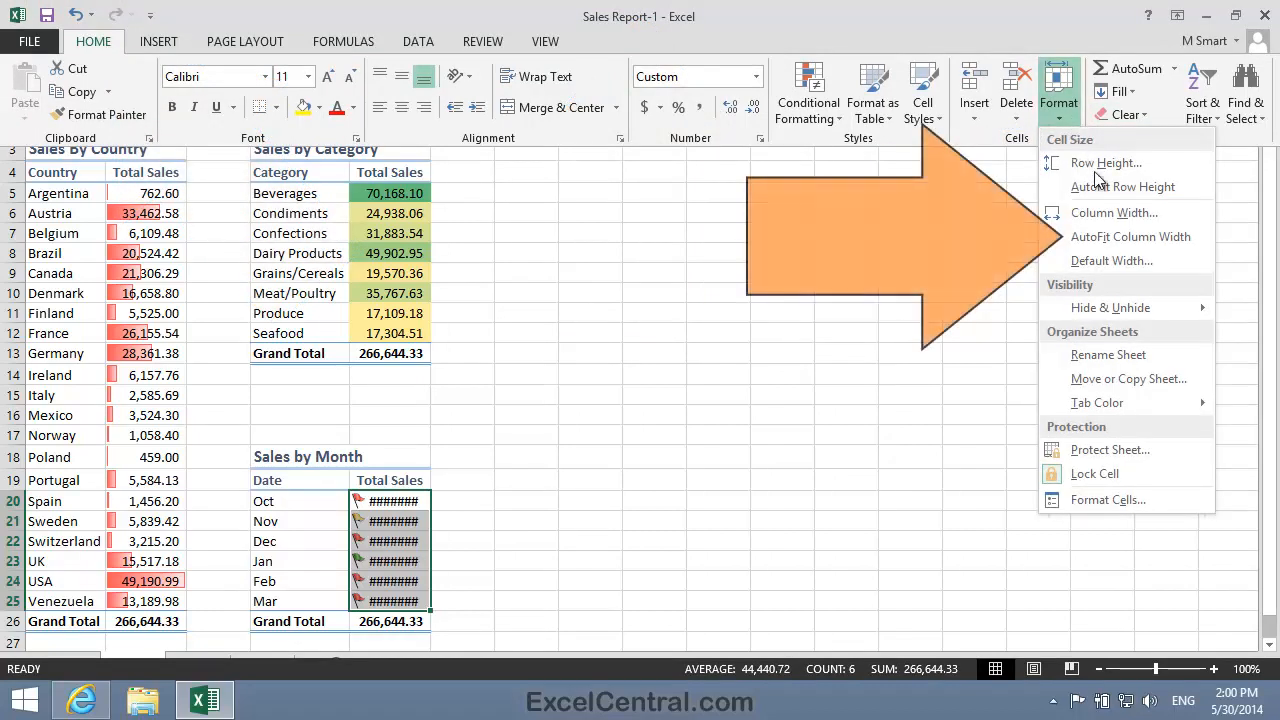
pyautogui.click(1110, 237)
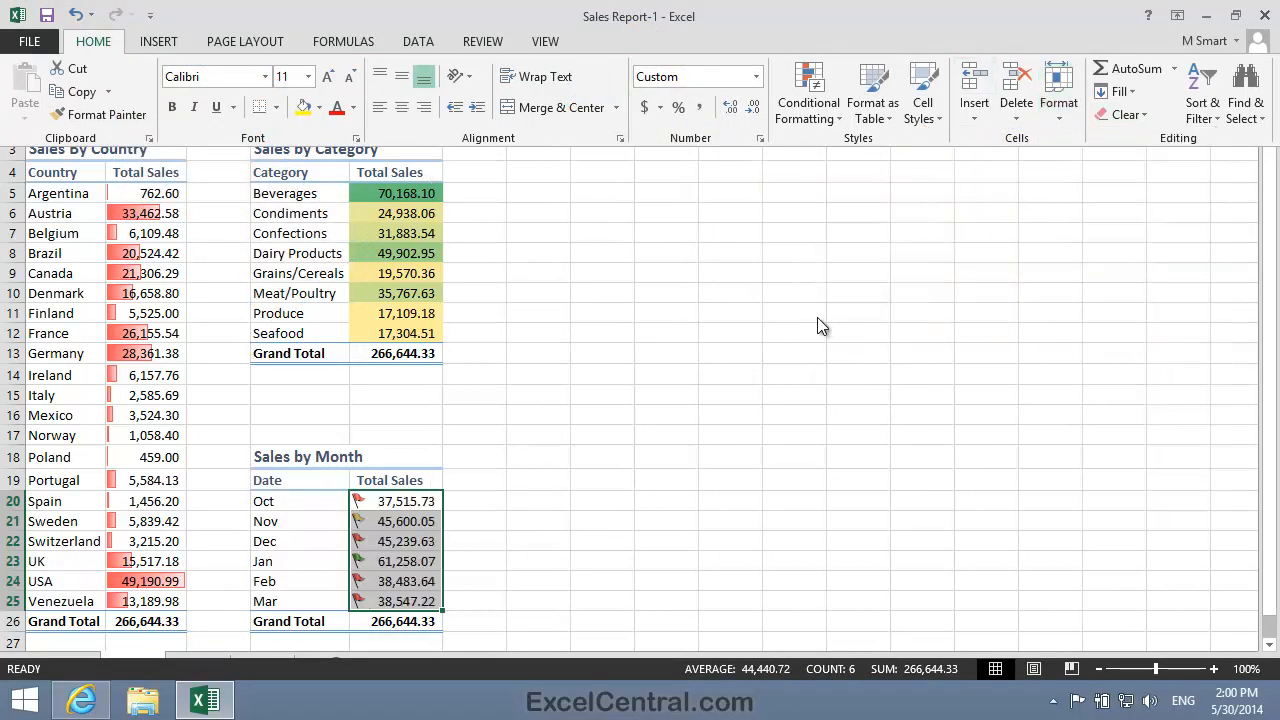
pyautogui.click(843, 402)
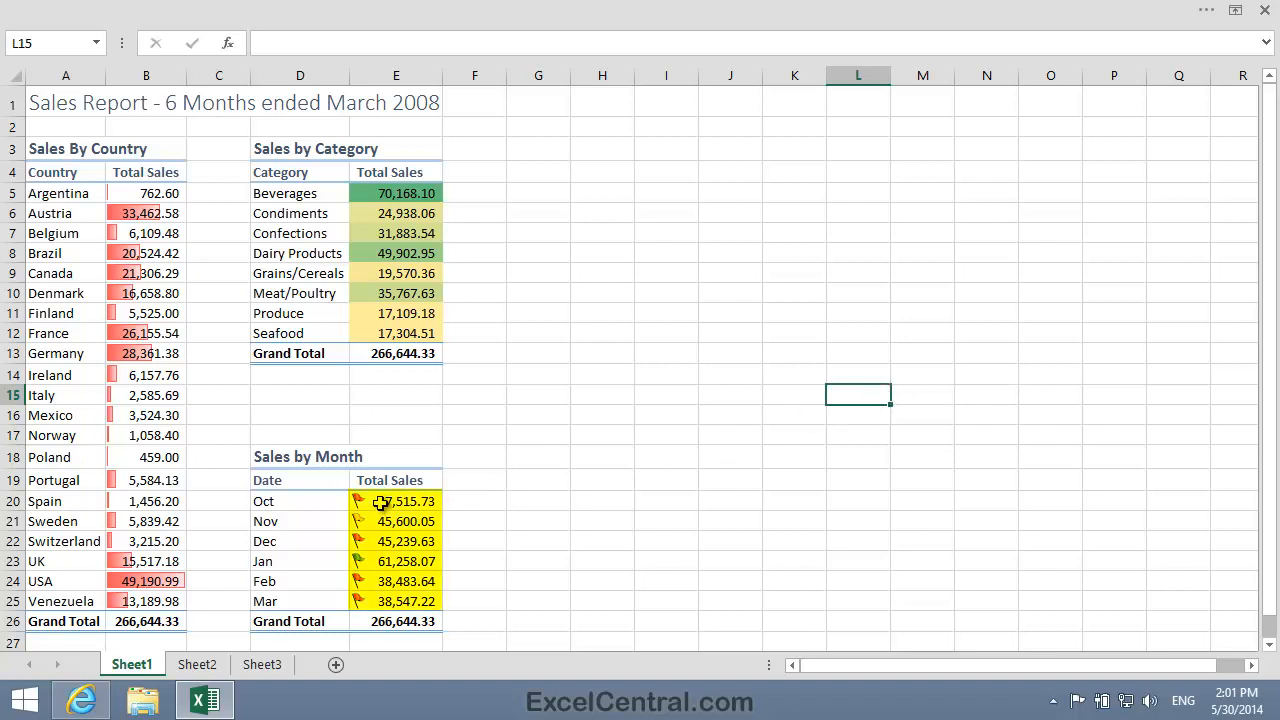
# Open the icon set rule applied to the monthly totals in E20:E25 for editing in the Conditional Formatting Rules Manager
pyautogui.moveTo(380, 503); pyautogui.dragTo(395, 598)
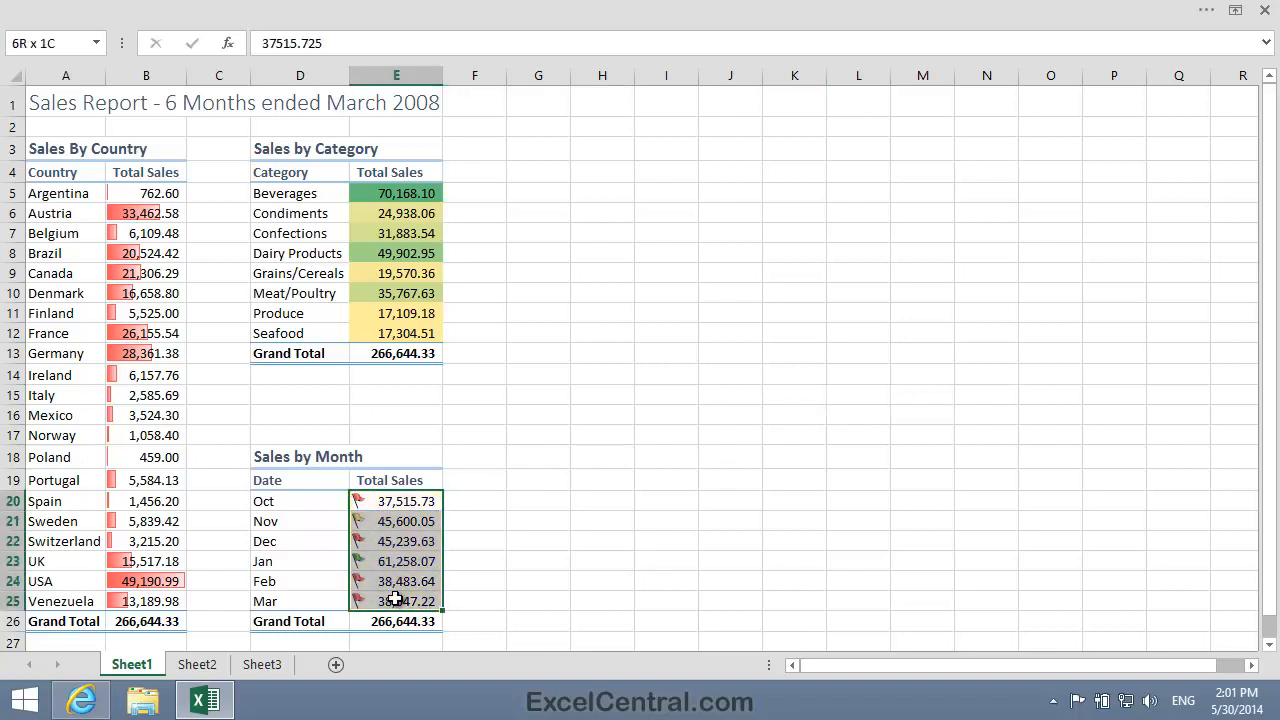
pyautogui.click(551, 9)
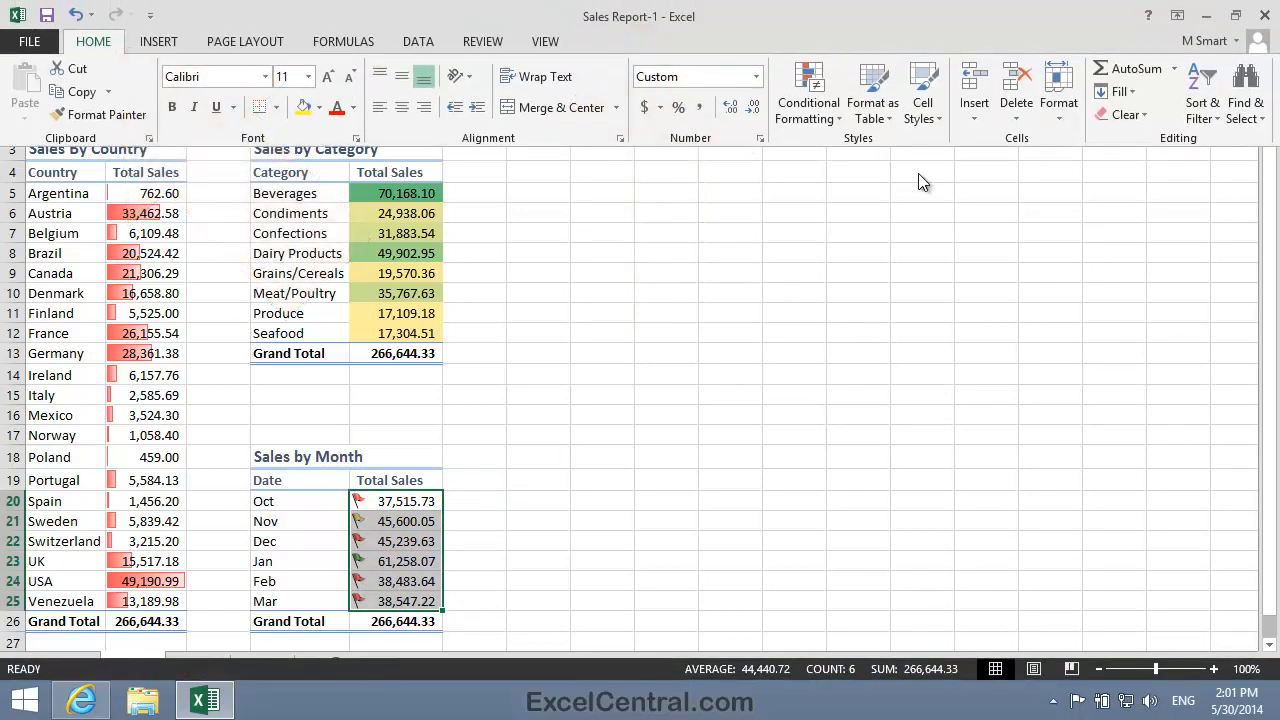
pyautogui.click(813, 108)
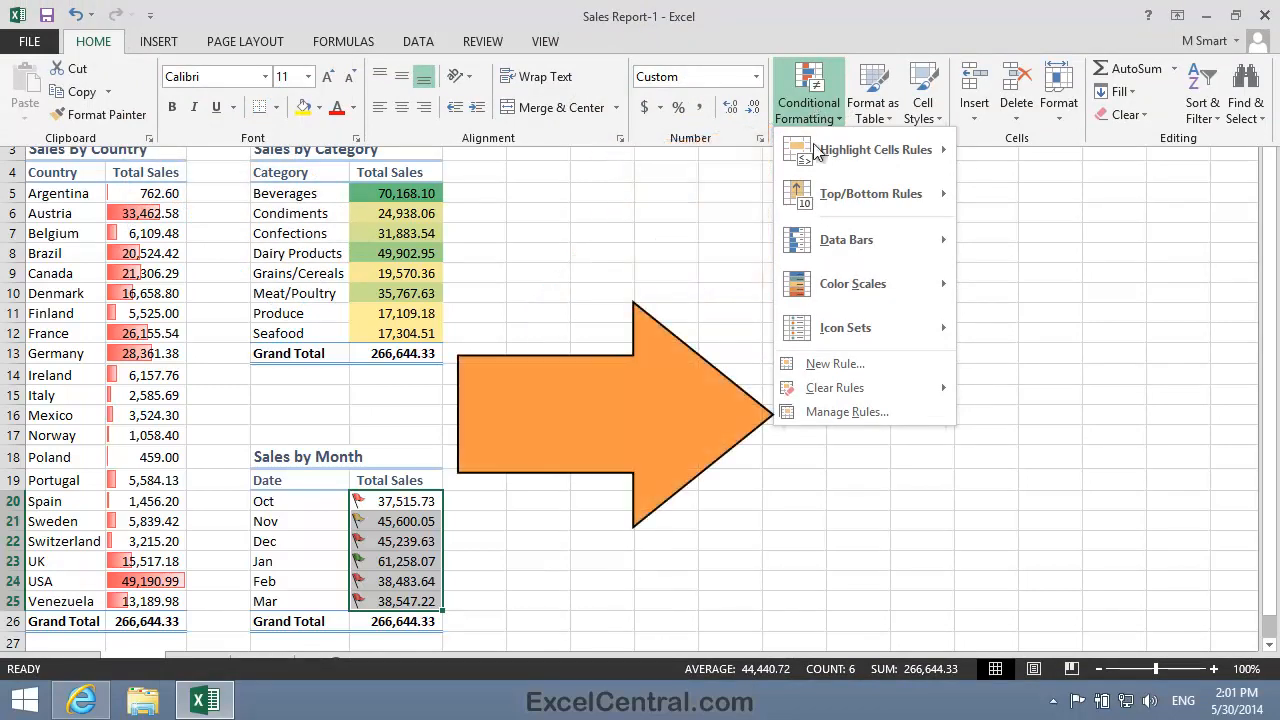
pyautogui.click(856, 414)
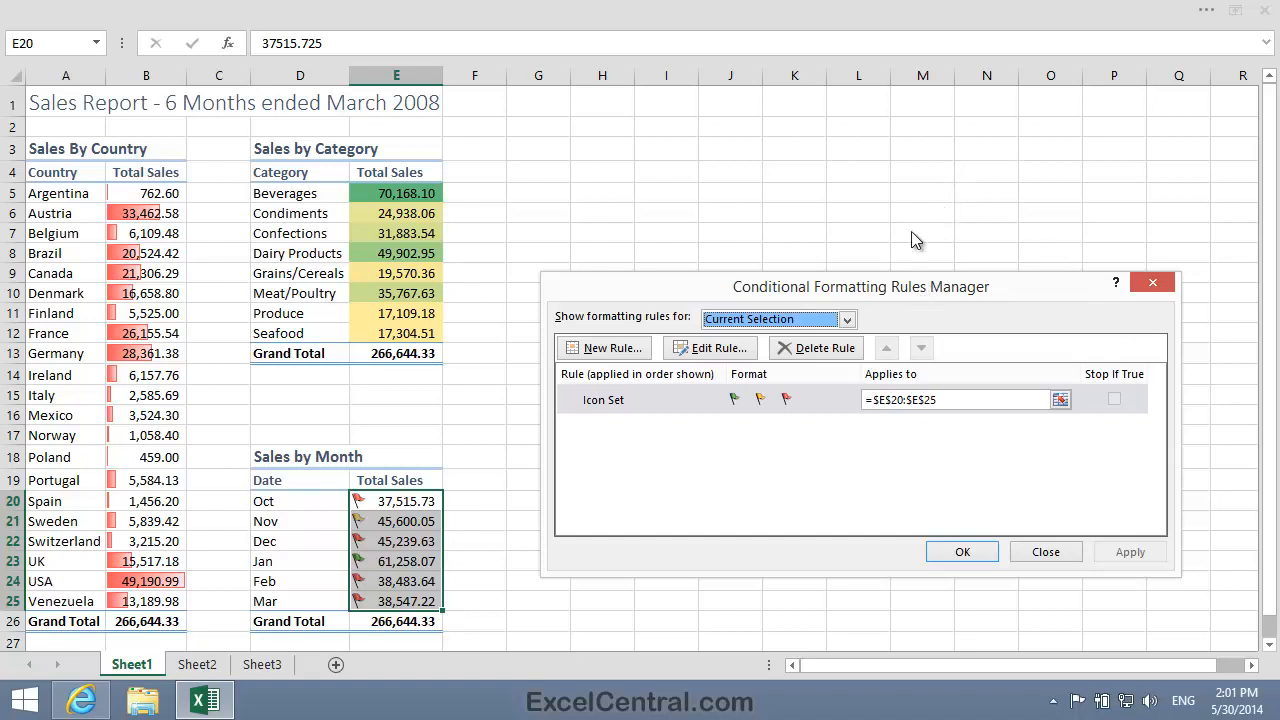
pyautogui.moveTo(911, 288); pyautogui.dragTo(877, 127)
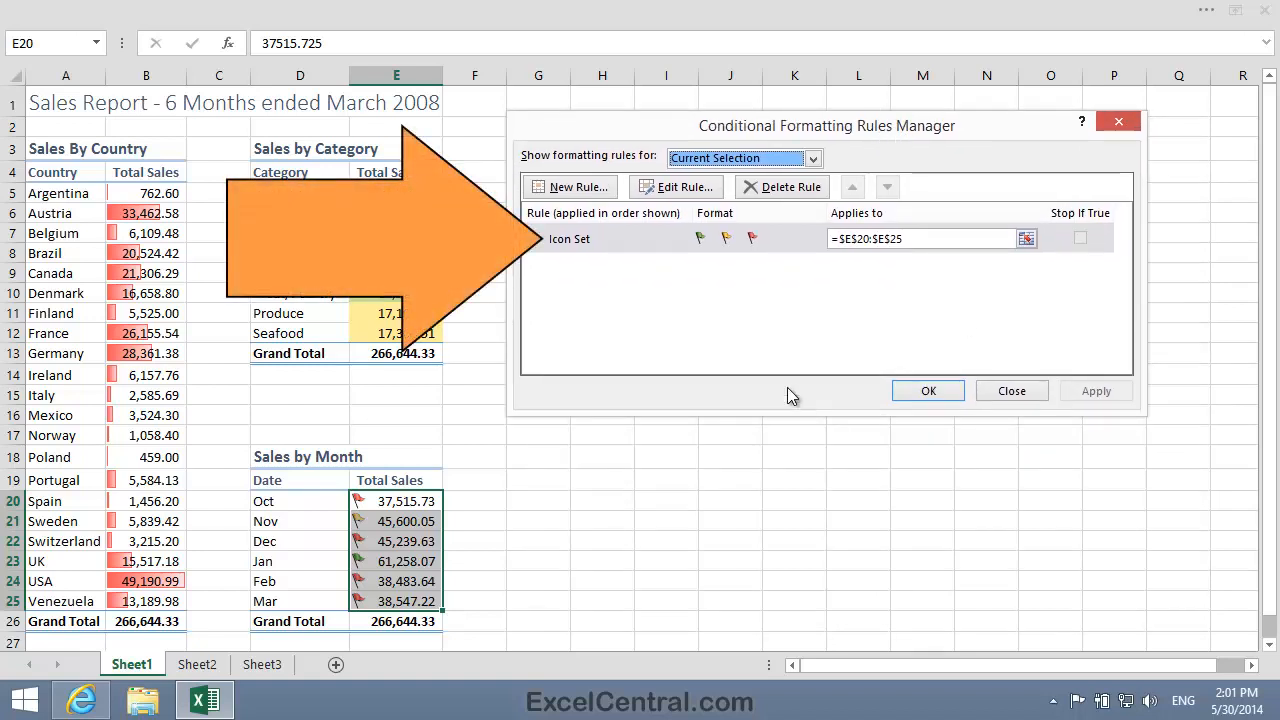
pyautogui.click(678, 243)
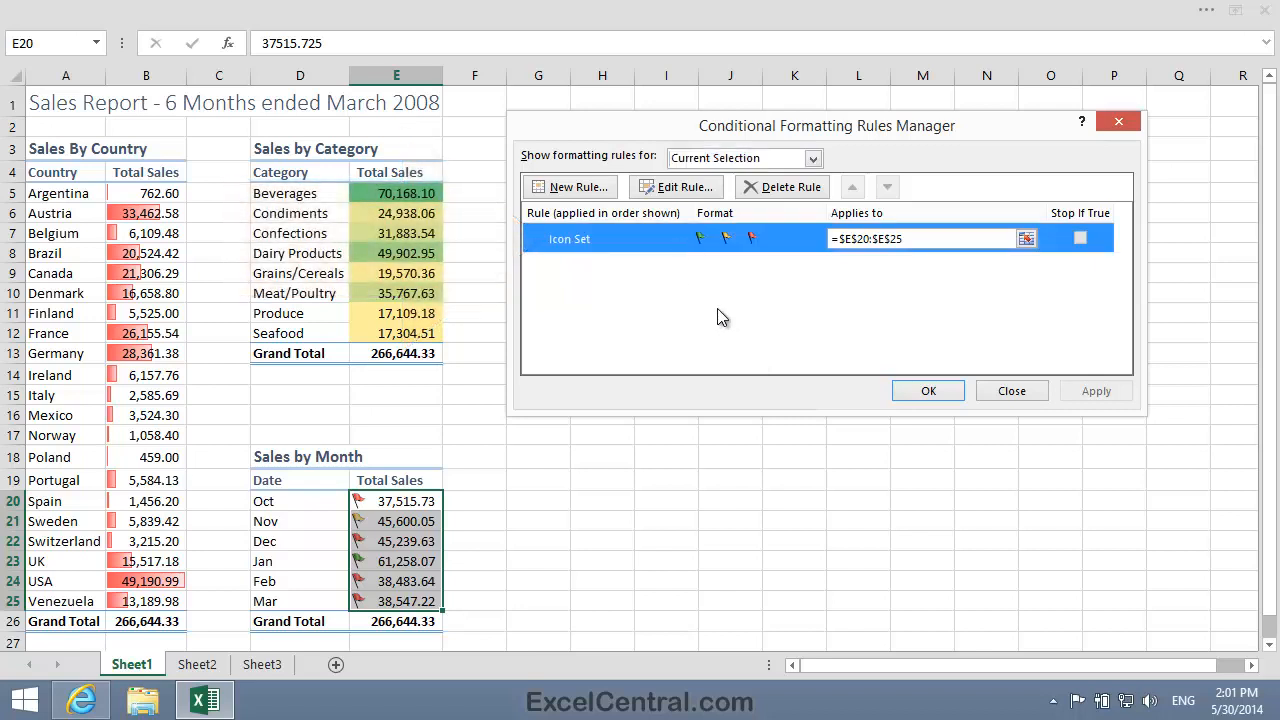
pyautogui.click(680, 187)
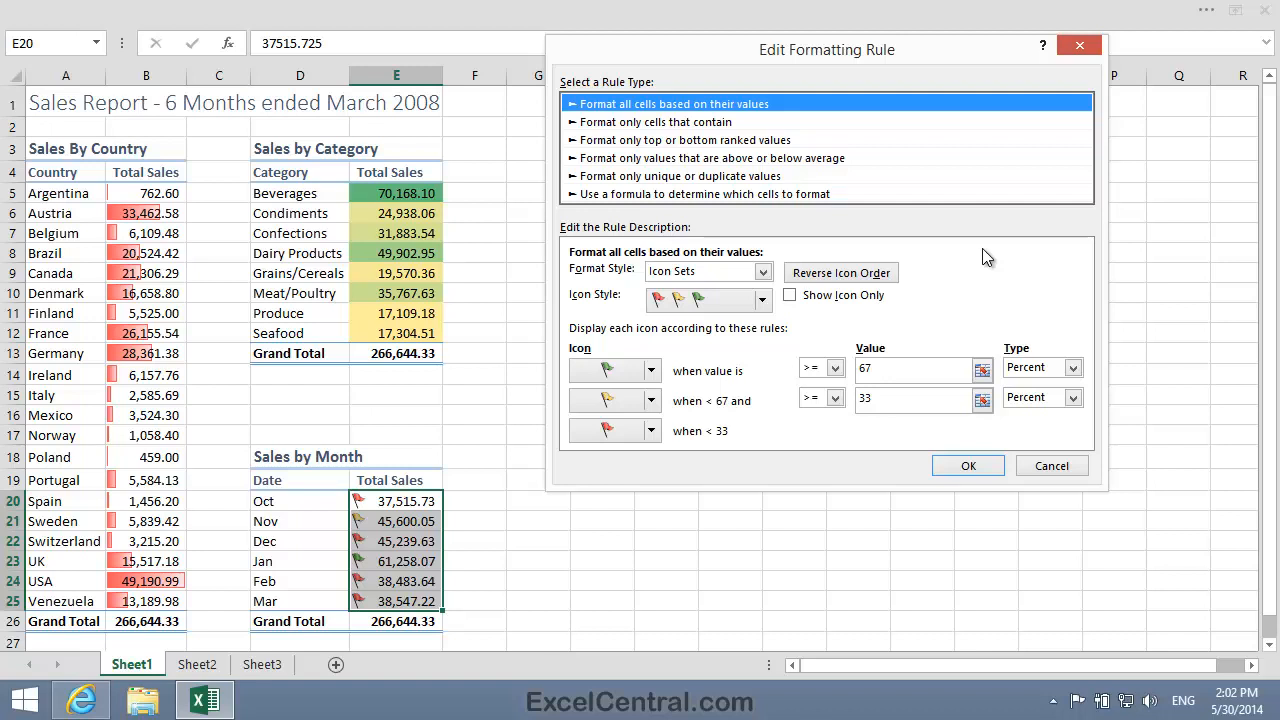
# Change the threshold type of both the green and yellow flags to Number
pyautogui.click(1072, 368)
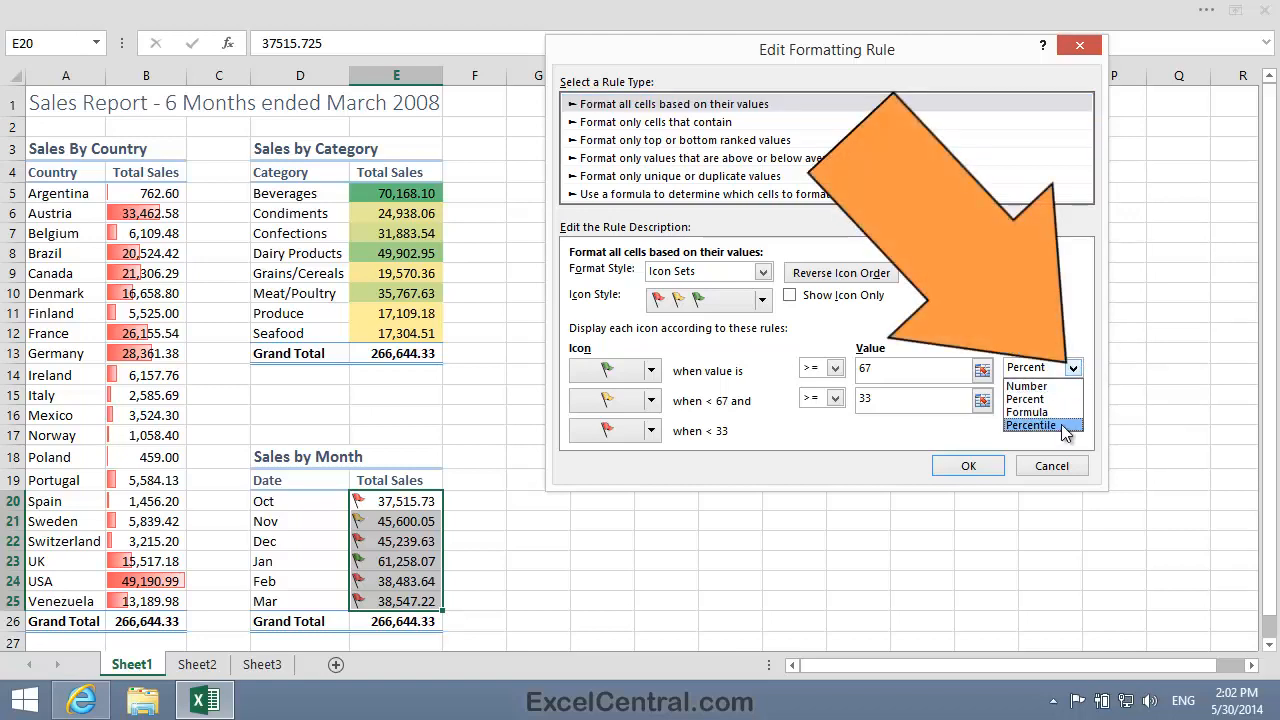
pyautogui.click(1027, 386)
pyautogui.click(1072, 398)
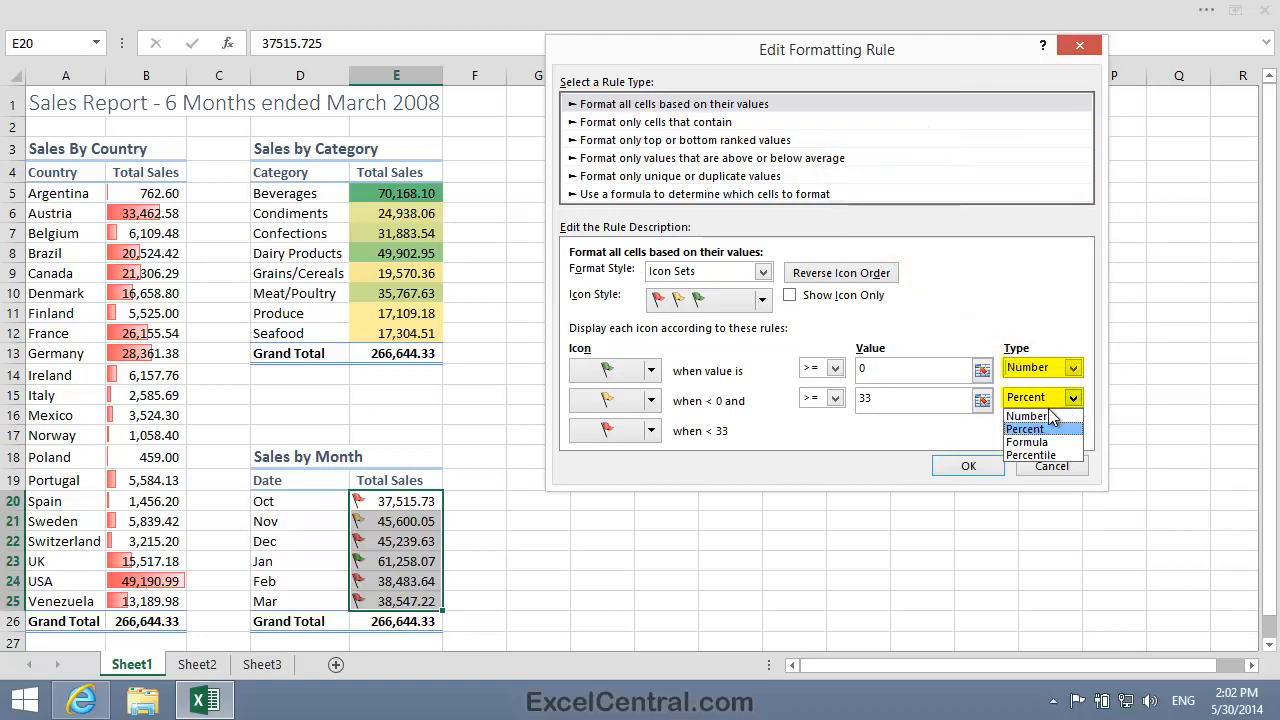
pyautogui.click(1030, 416)
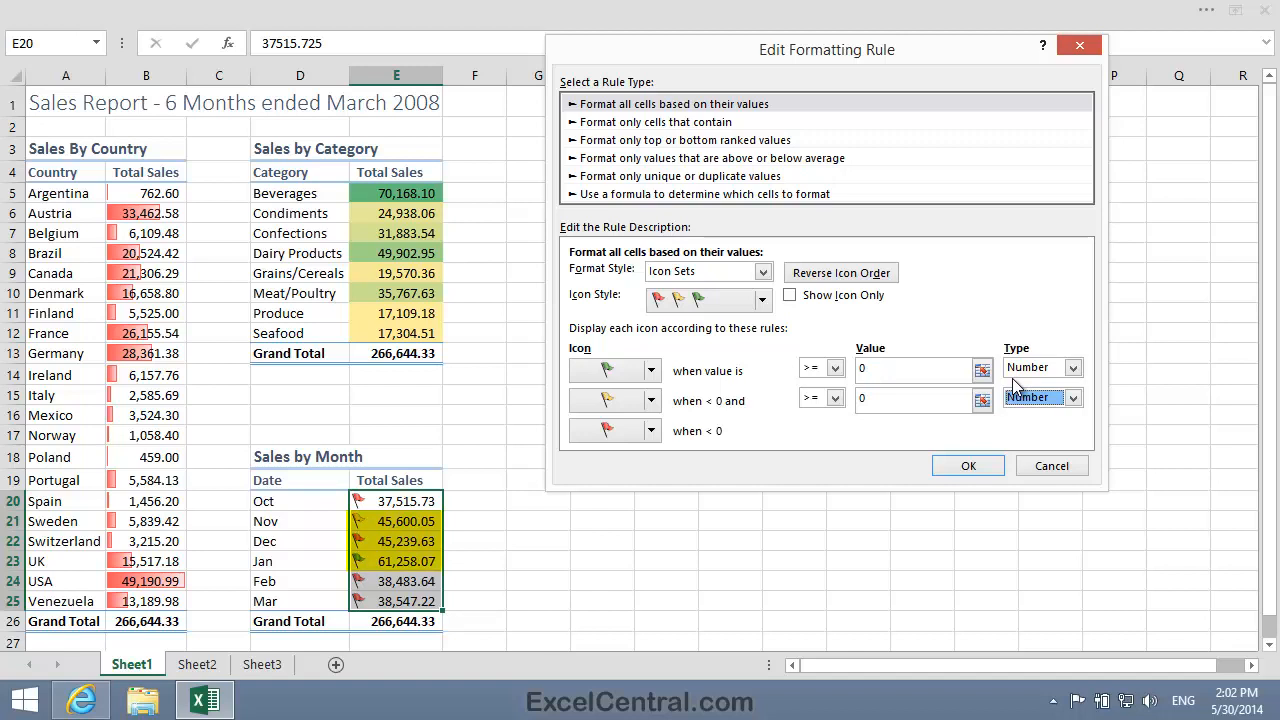
# Set the green flag threshold to >= 45000 and the yellow flag threshold to >= 38000, and apply the edited rule
pyautogui.doubleClick(861, 368)
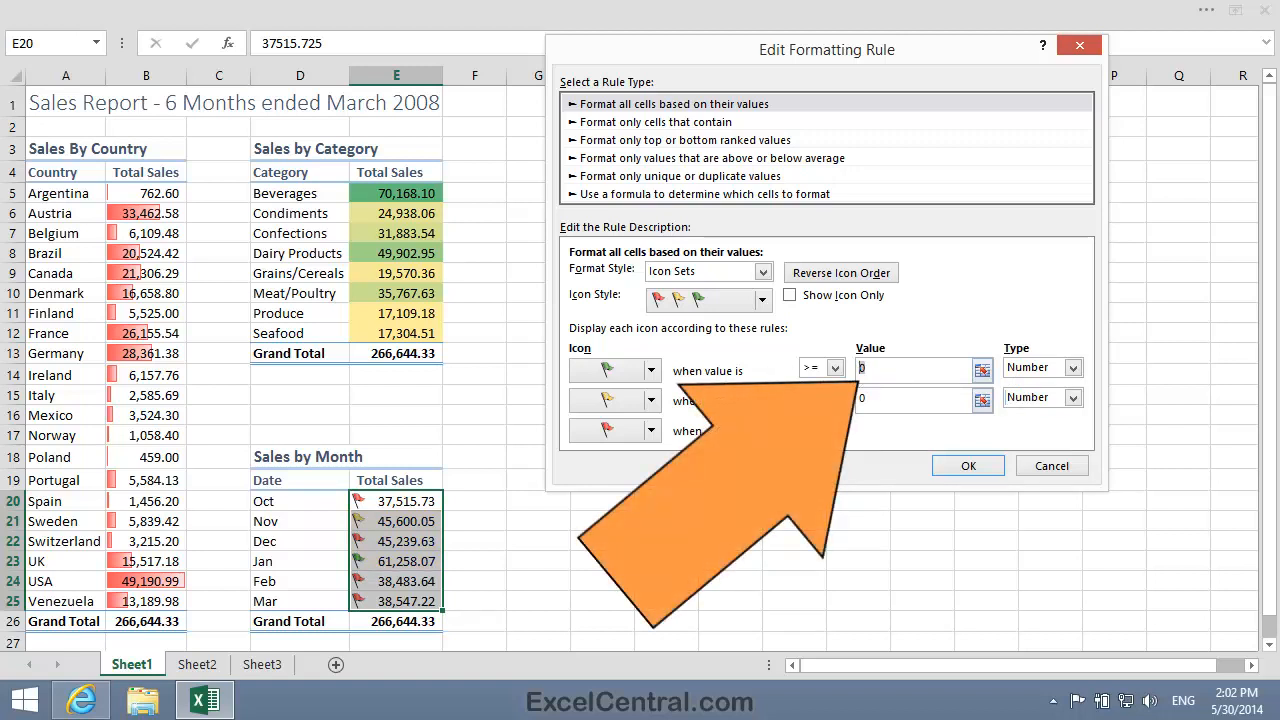
pyautogui.write('45000')
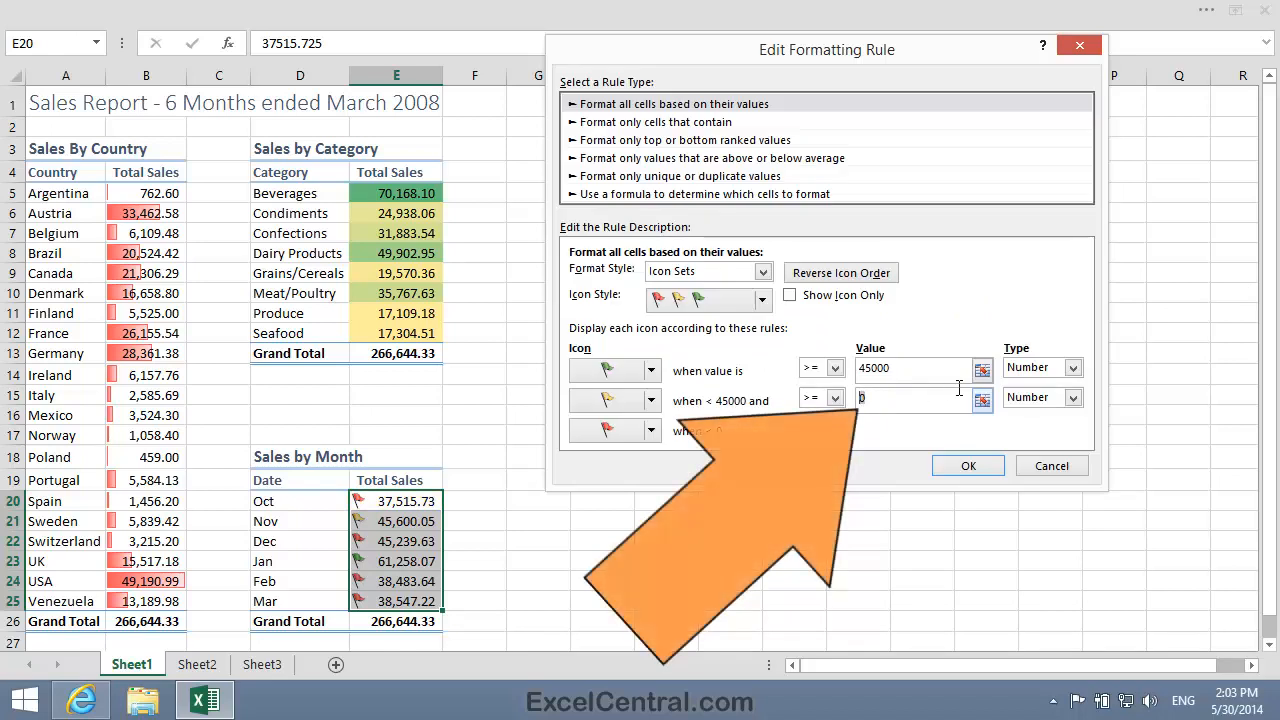
pyautogui.write('38000')
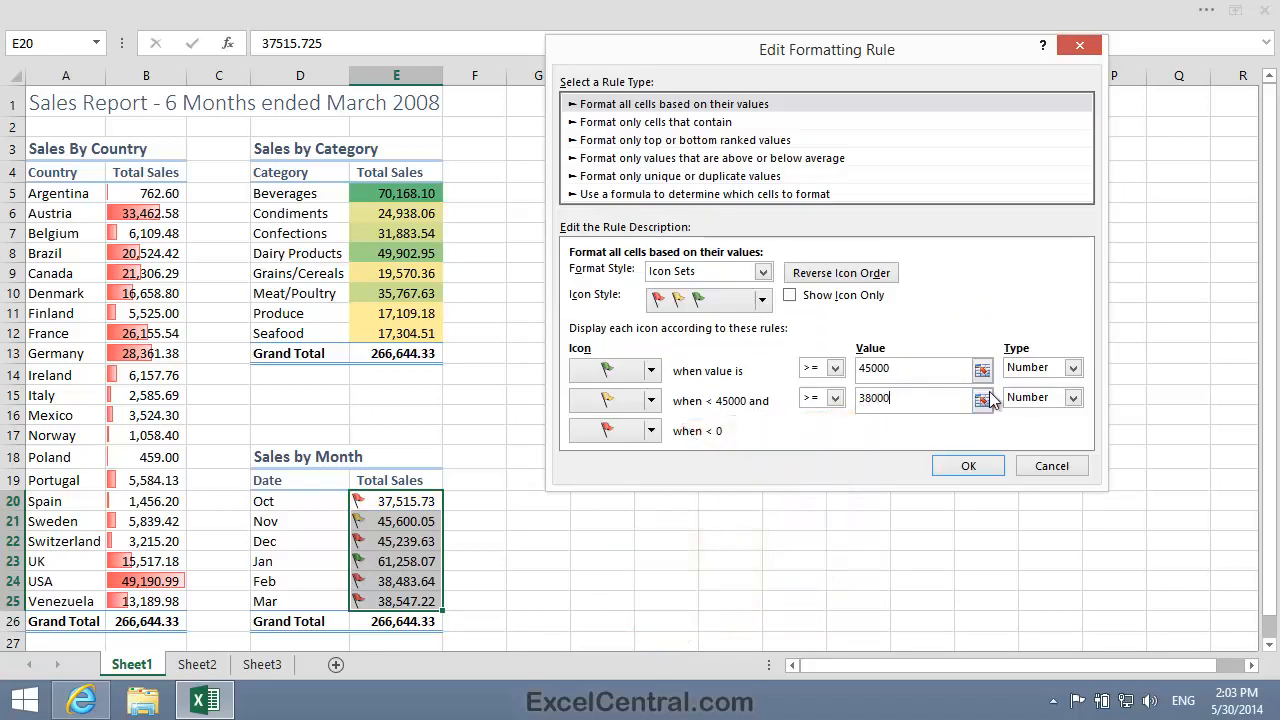
pyautogui.click(966, 468)
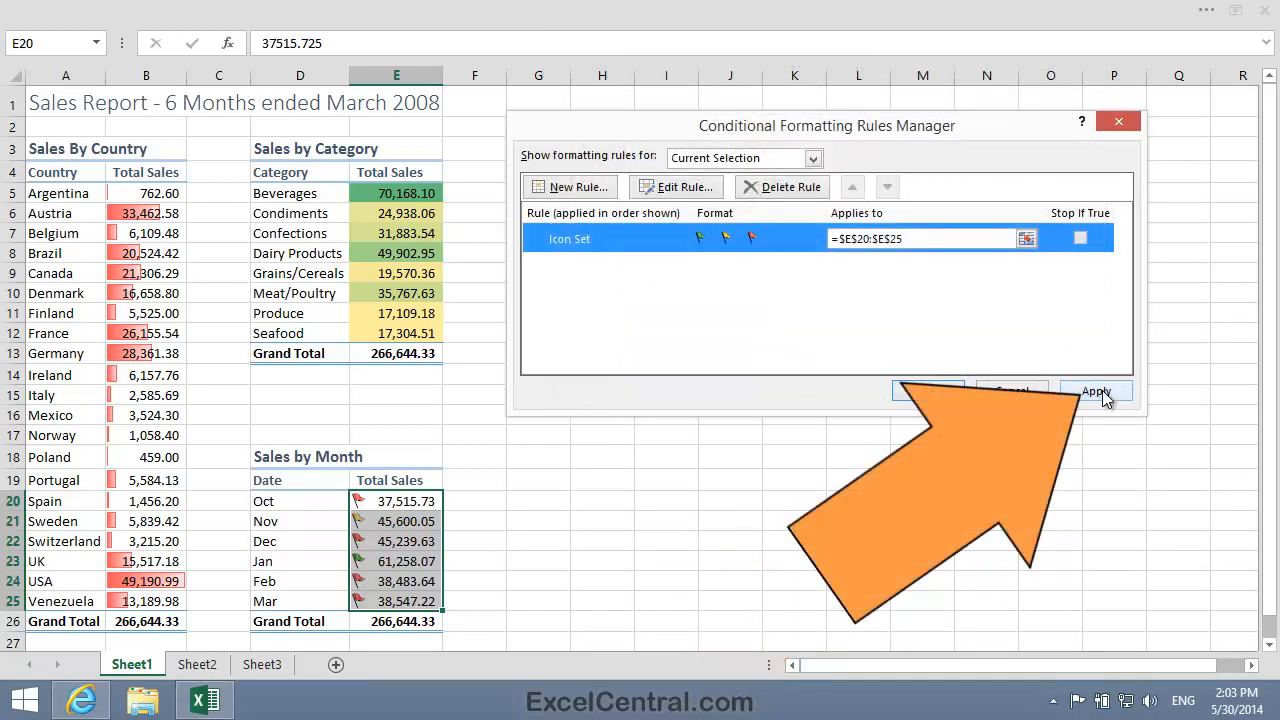
pyautogui.click(1096, 391)
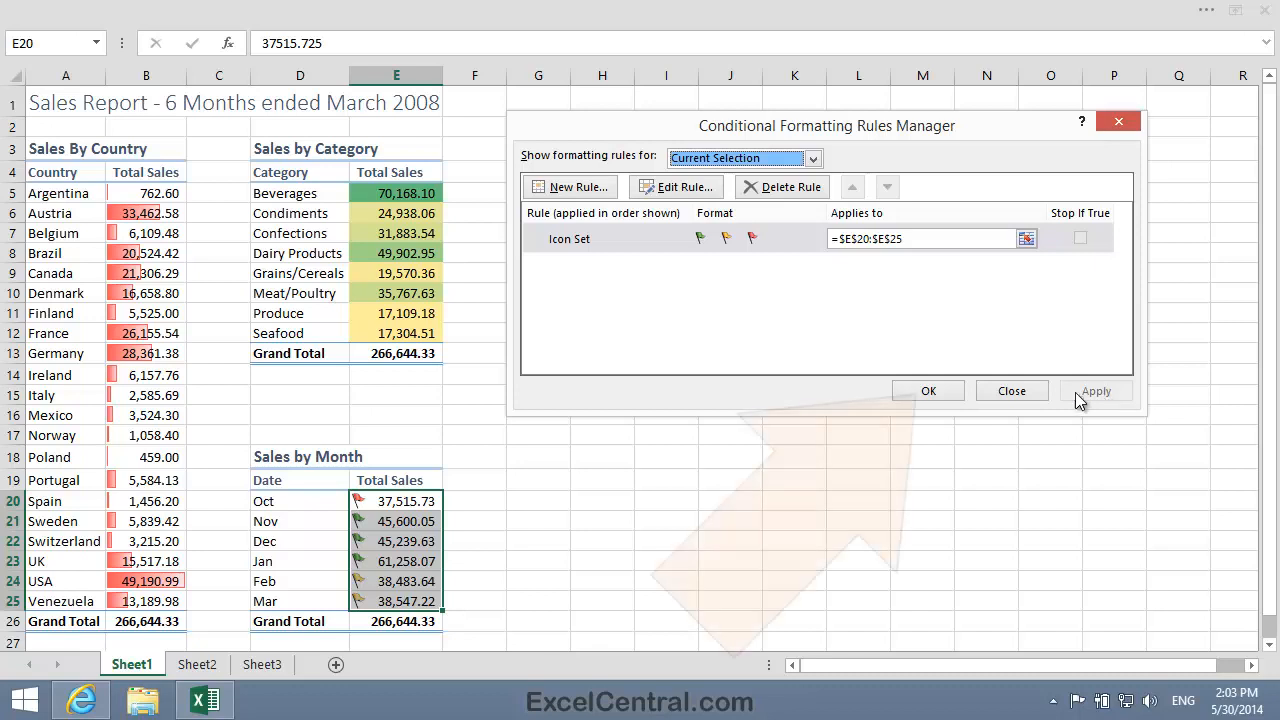
# Close the Conditional Formatting Rules Manager and deselect the monthly totals
pyautogui.click(928, 391)
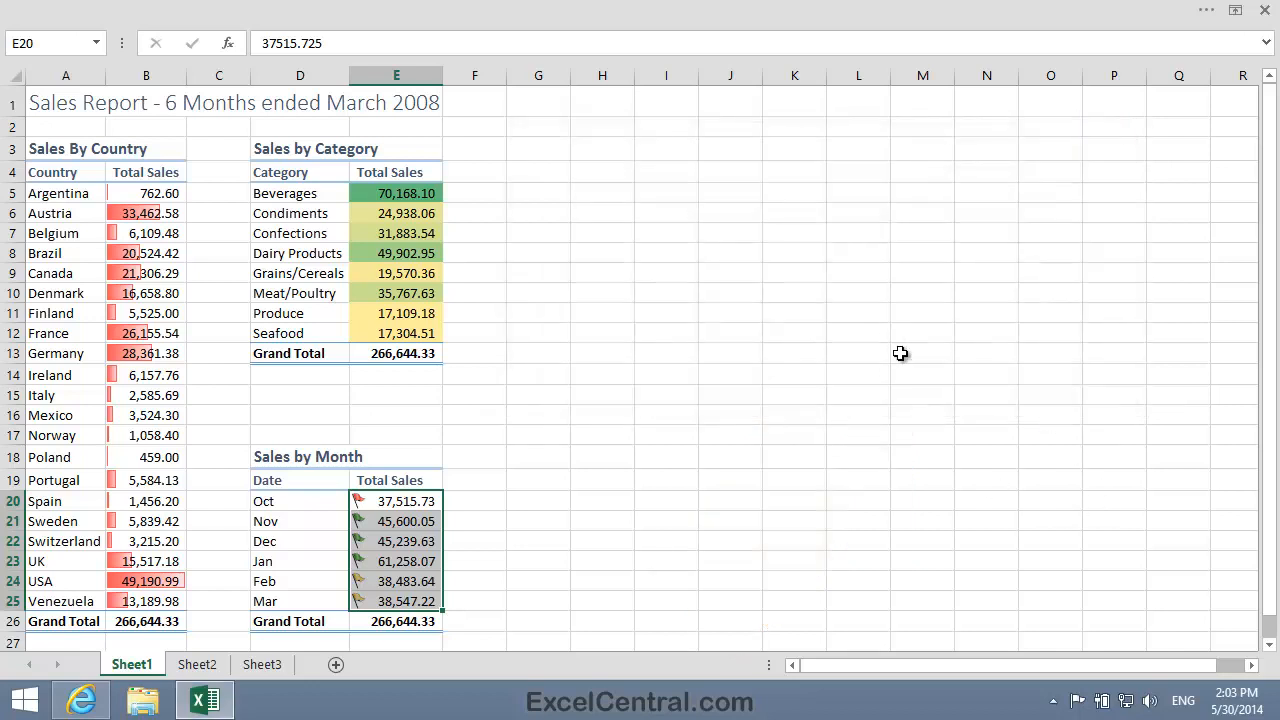
pyautogui.click(755, 395)
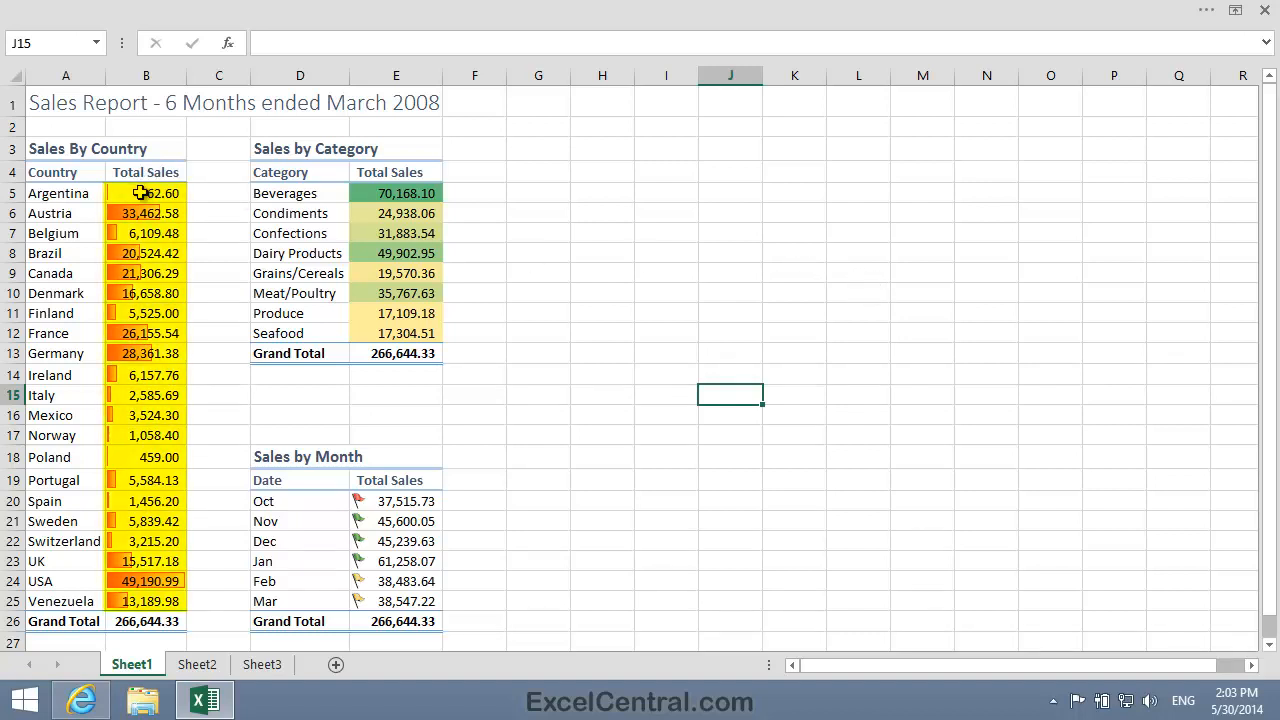
# Open the data bar rule applied to the country totals in B5:B25 for editing in the Conditional Formatting Rules Manager
pyautogui.moveTo(140, 193); pyautogui.dragTo(128, 600)
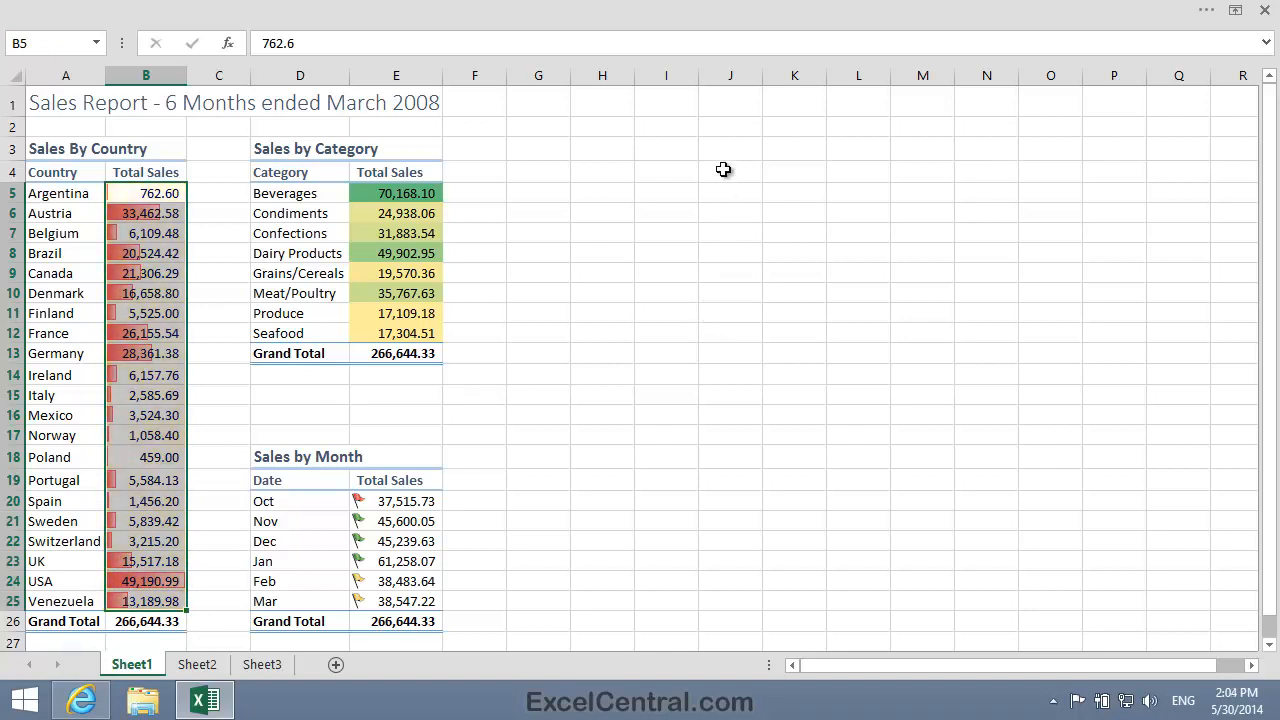
pyautogui.click(662, 8)
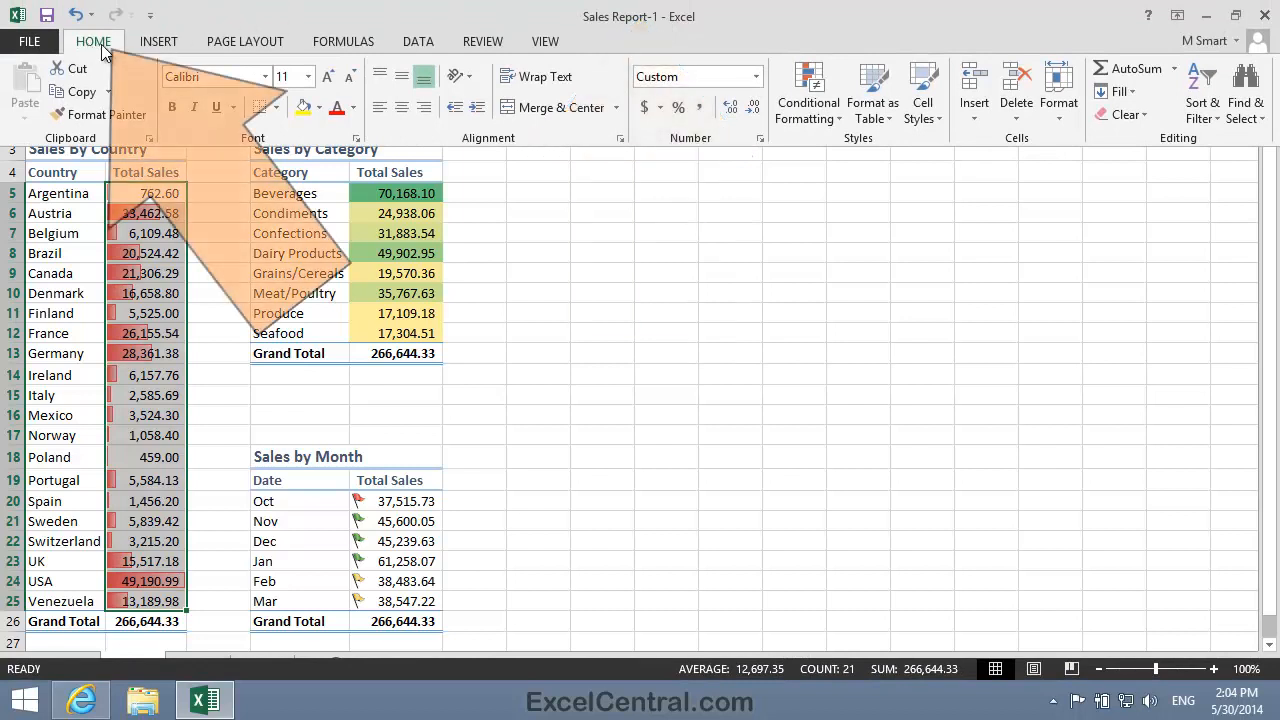
pyautogui.click(821, 92)
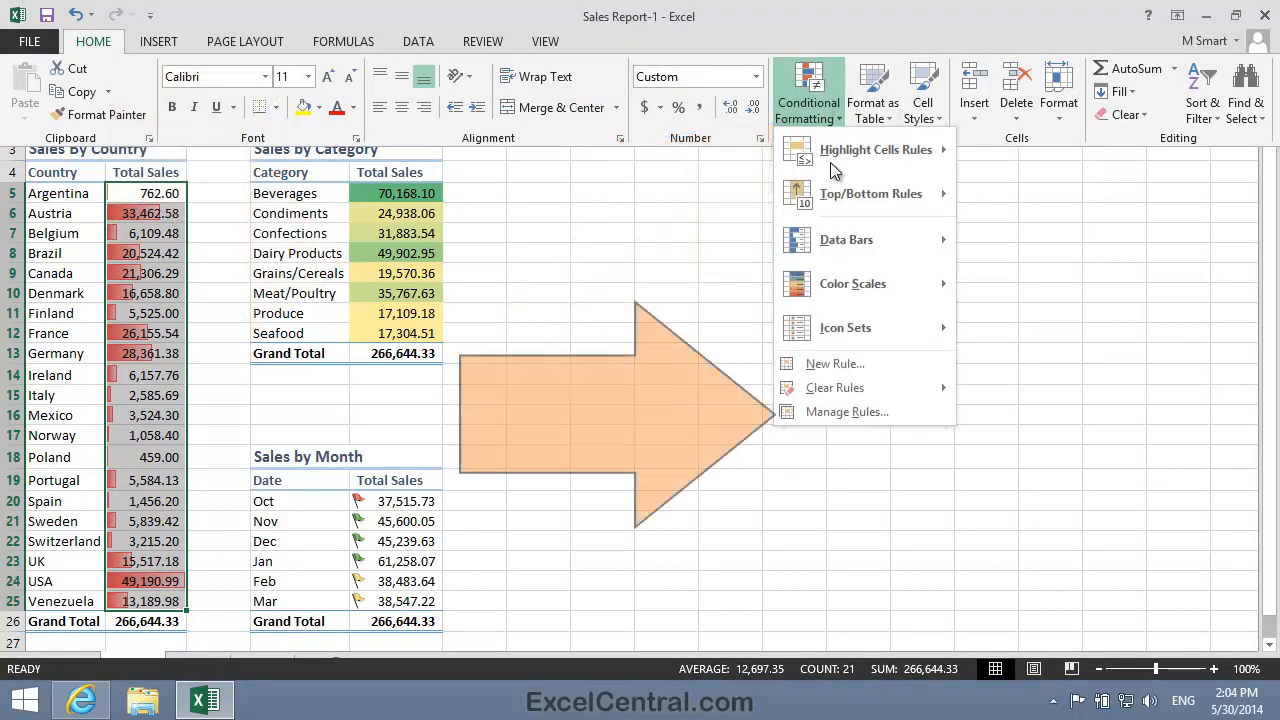
pyautogui.click(843, 414)
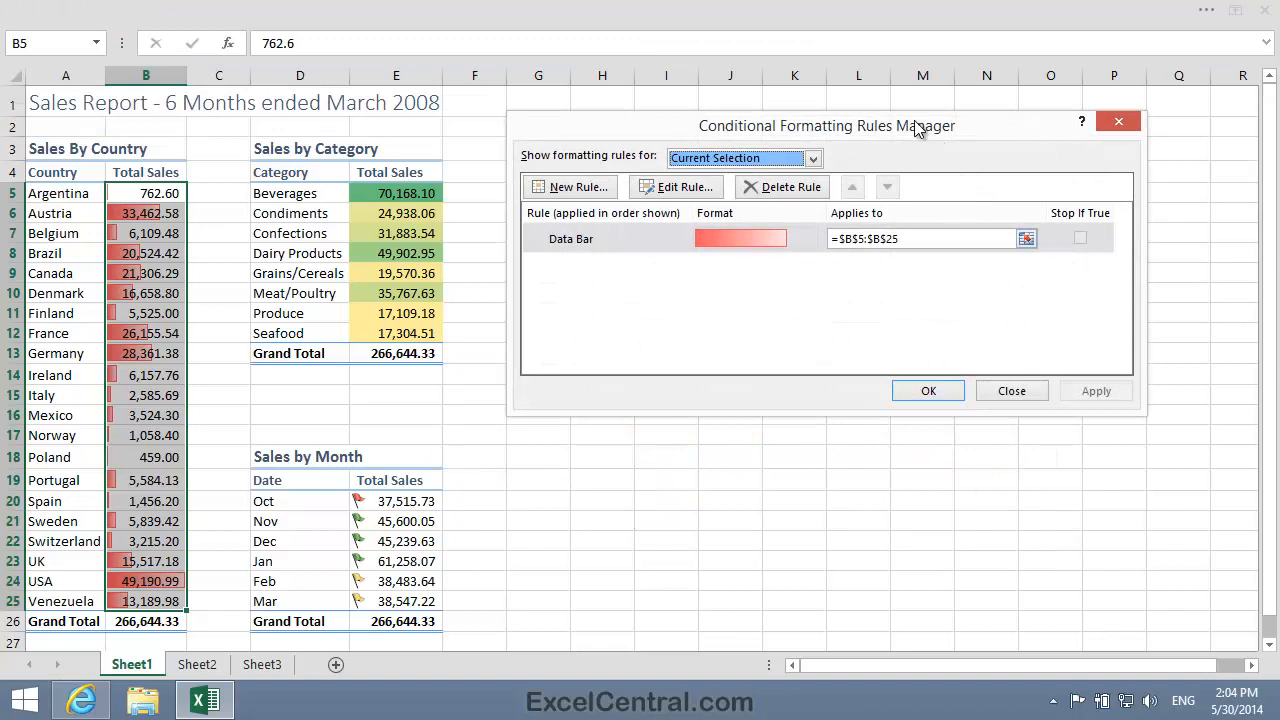
pyautogui.click(602, 237)
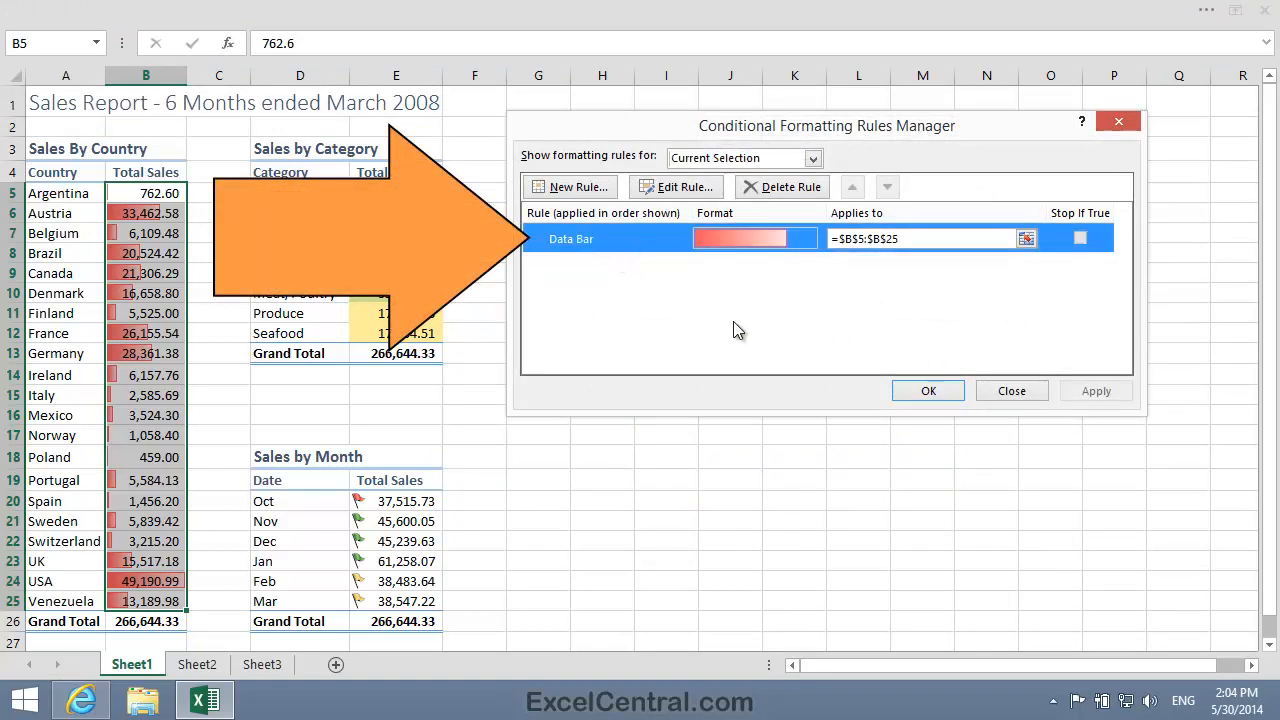
pyautogui.click(684, 187)
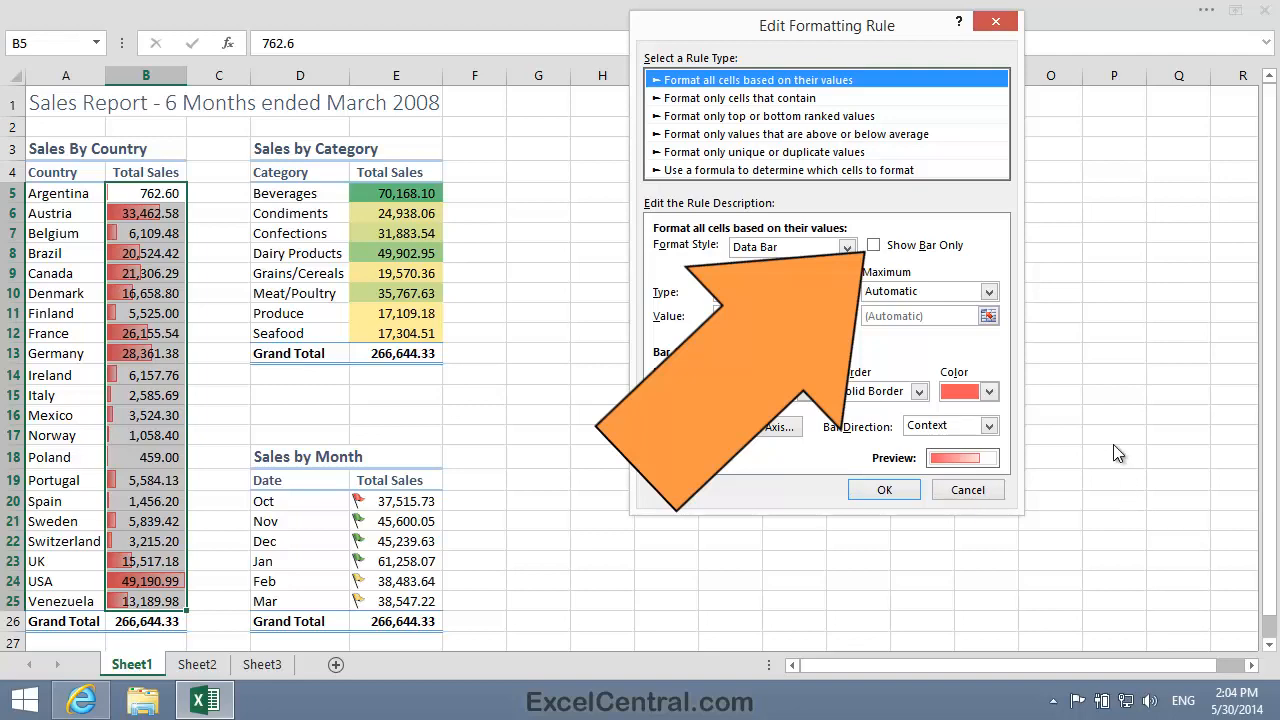
# Set the country totals' data bar rule to Show Bar Only, apply it, and deselect the range
pyautogui.click(874, 245)
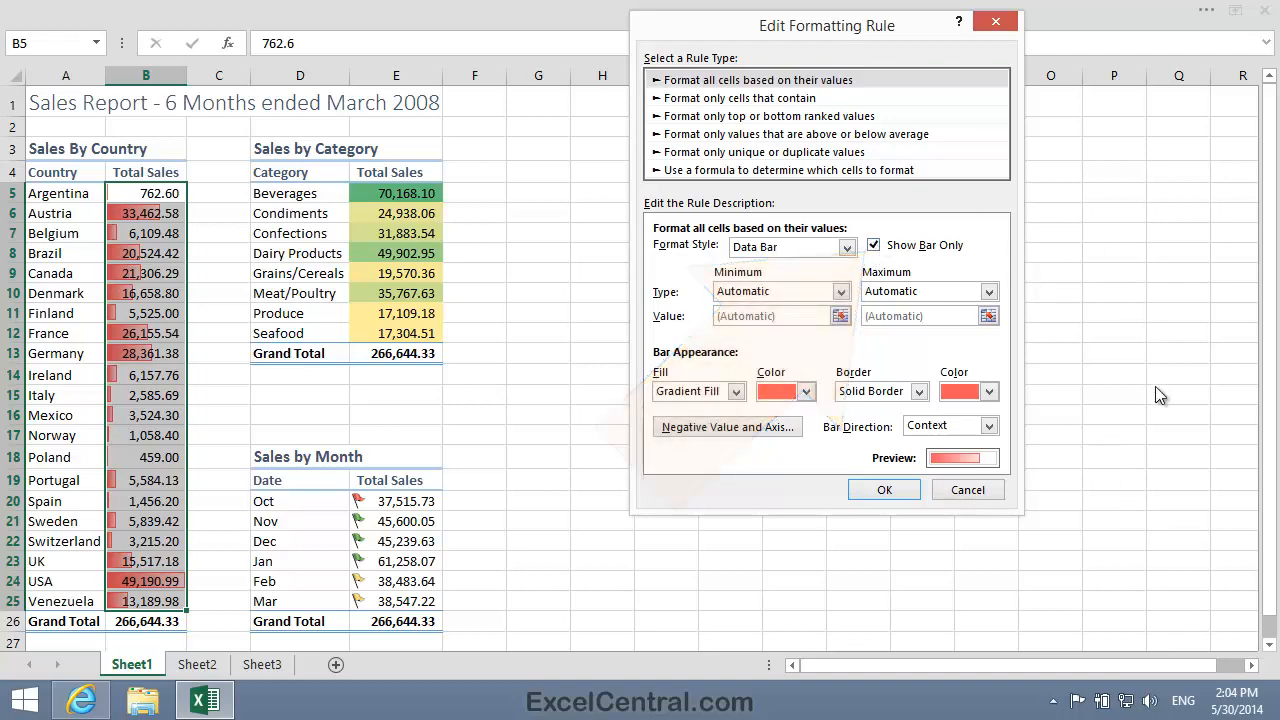
pyautogui.click(884, 490)
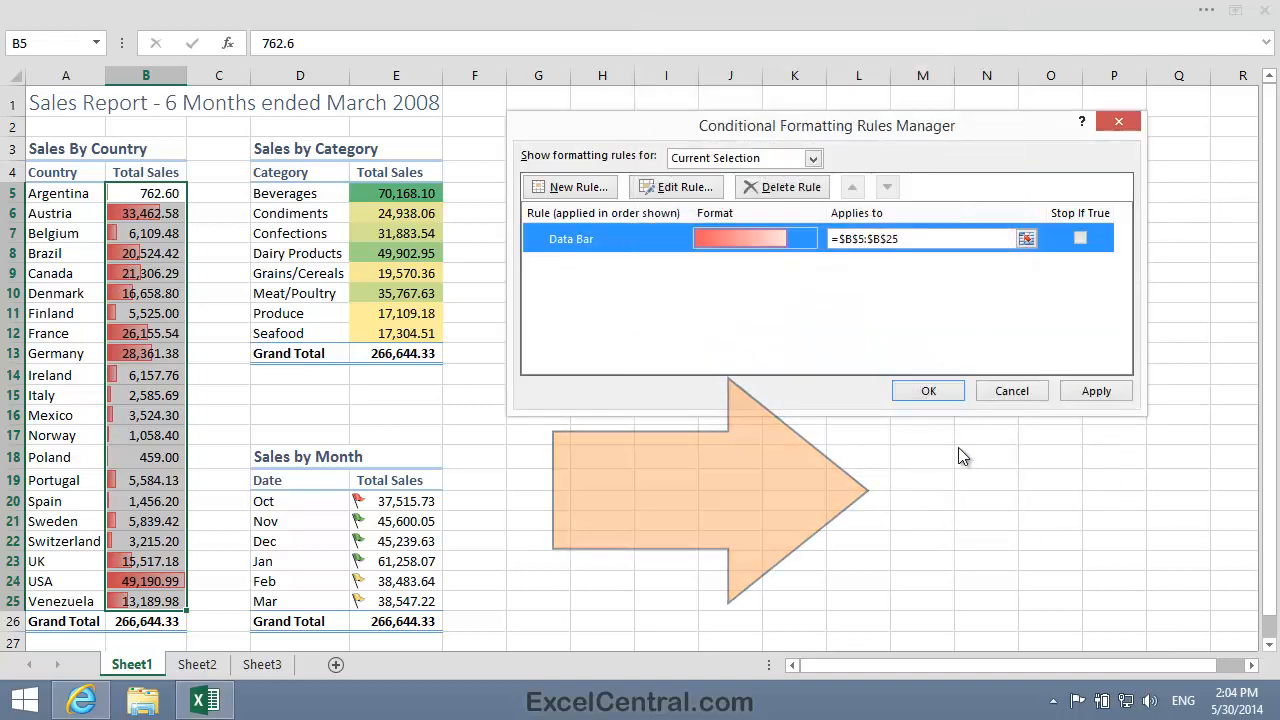
pyautogui.click(1094, 390)
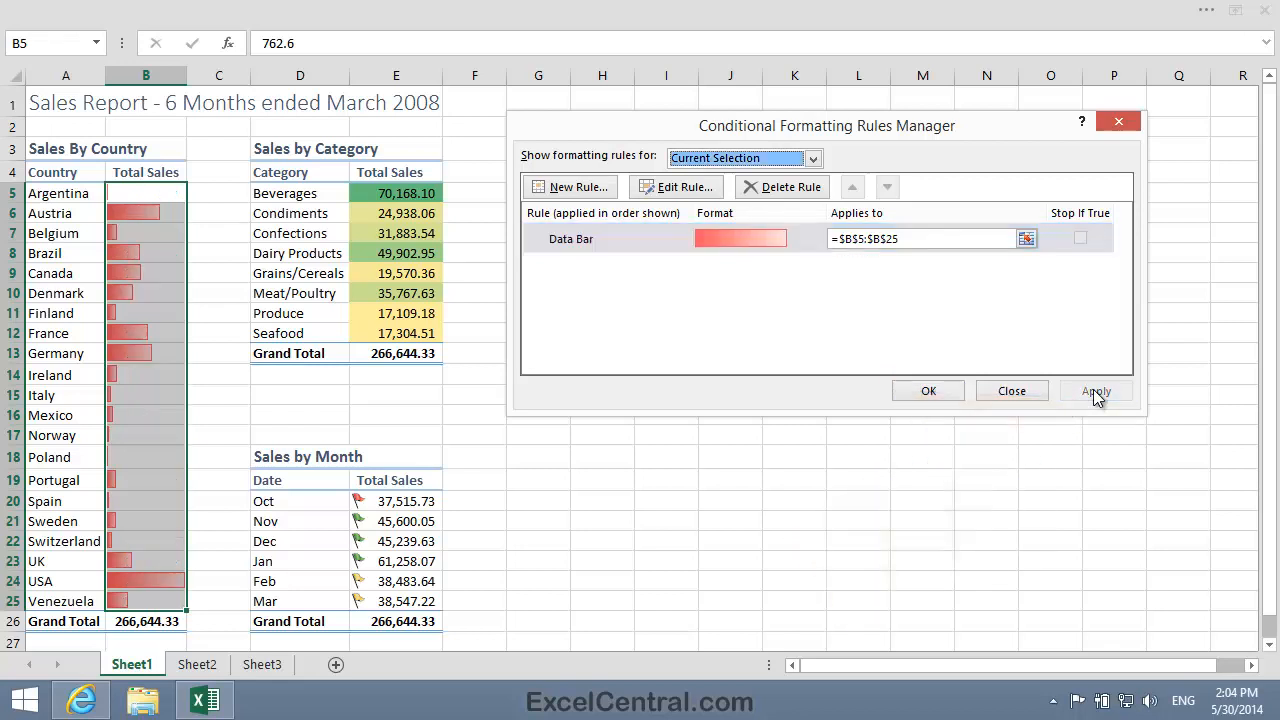
pyautogui.click(930, 390)
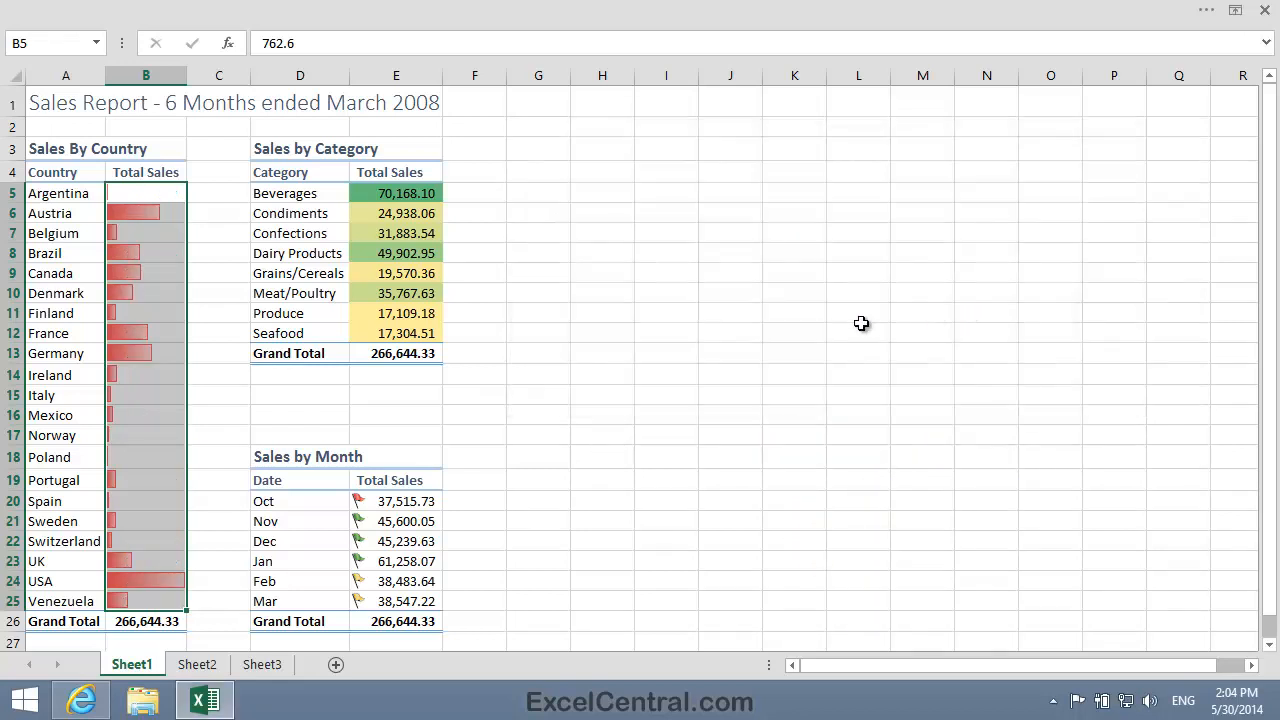
pyautogui.click(730, 330)
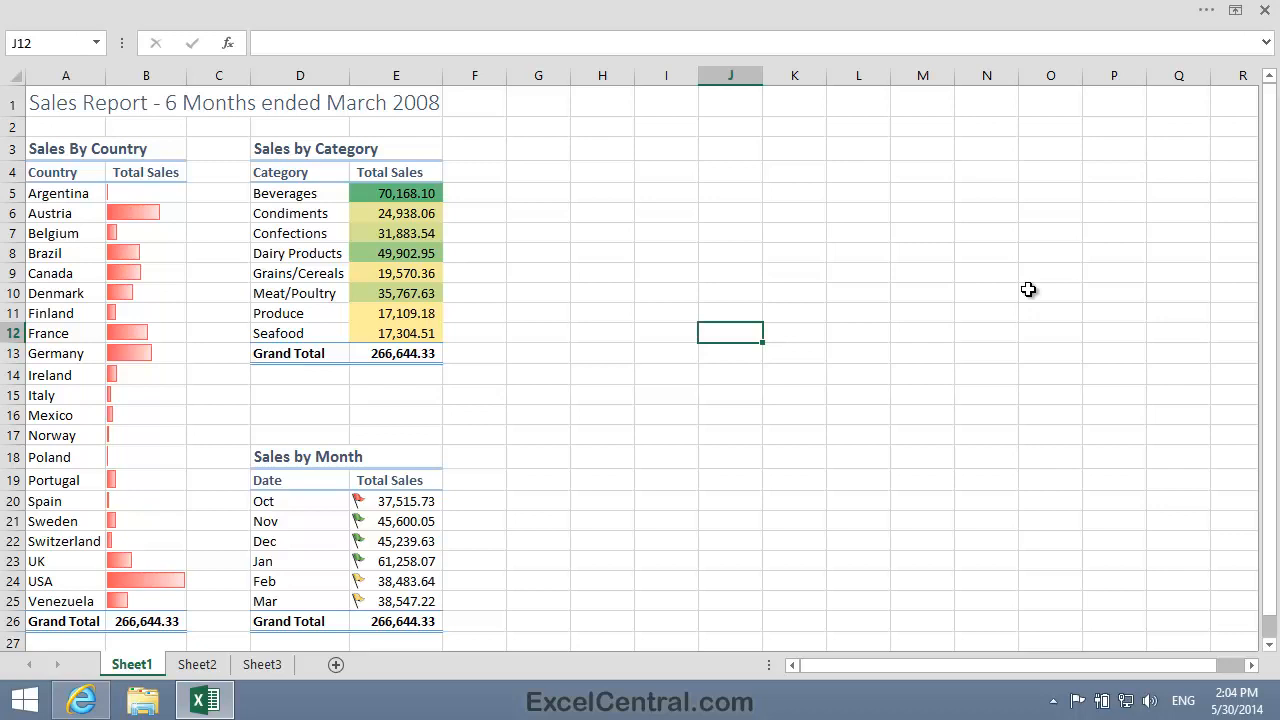
# Undo the Show Bar Only change on the country totals and deselect the range
pyautogui.click(560, 9)
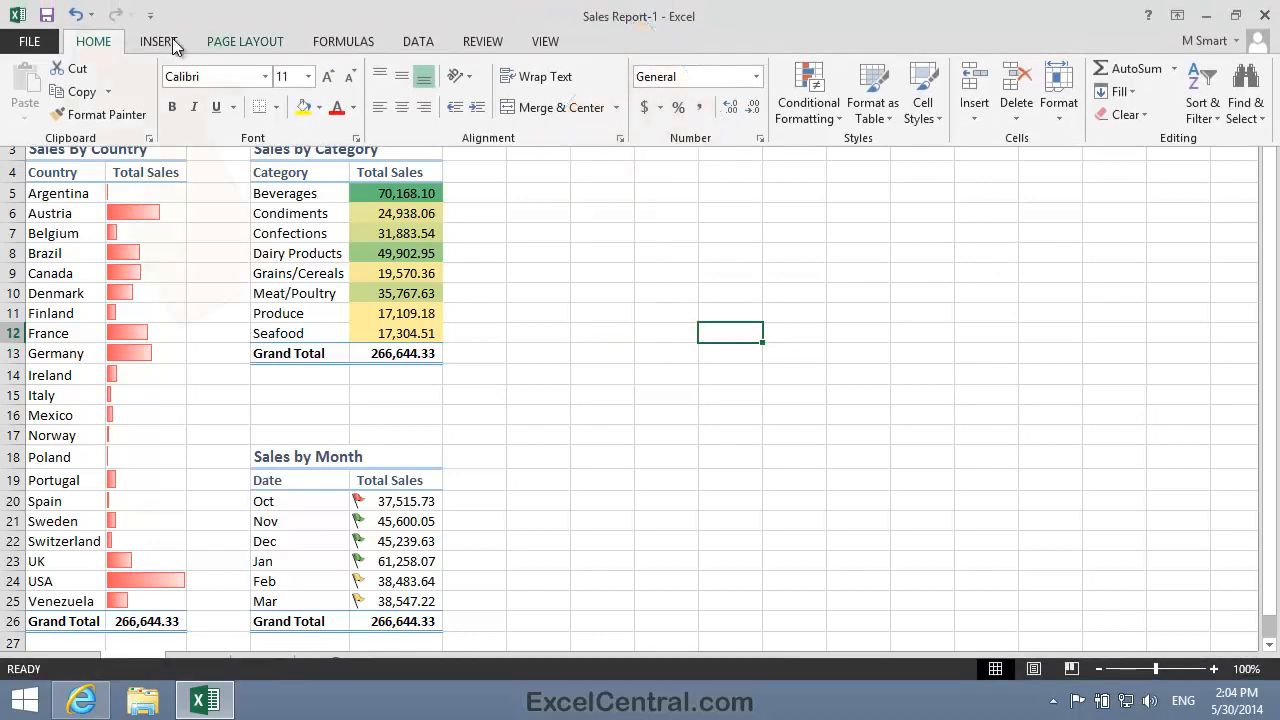
pyautogui.click(75, 14)
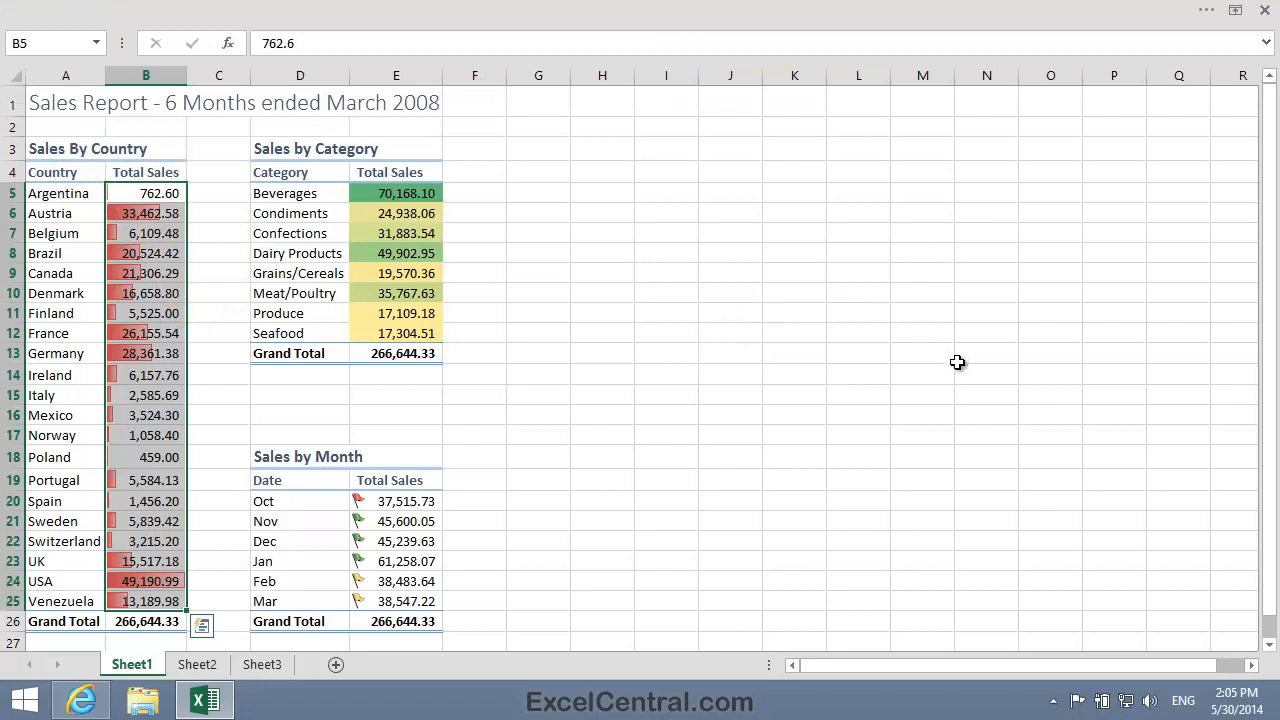
pyautogui.click(897, 430)
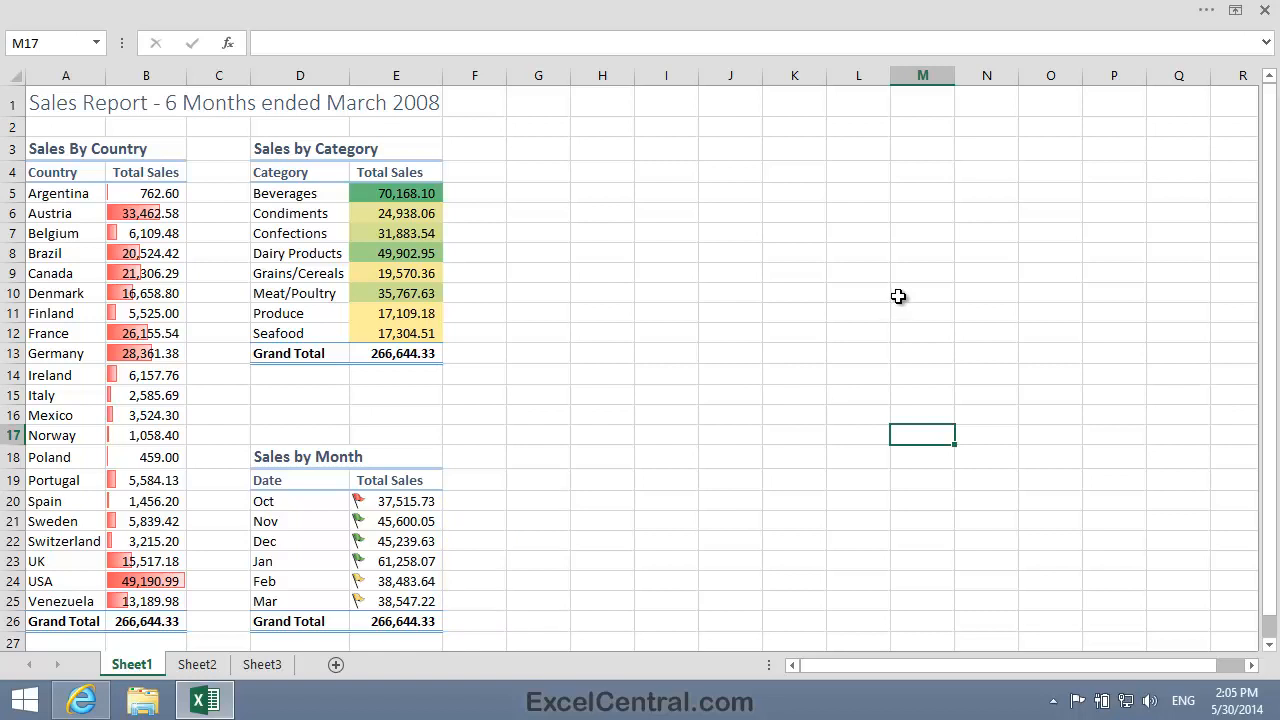
# Enter the formula =E20 in cell F20 and fill it down to F25, beside the monthly totals
pyautogui.click(483, 499)
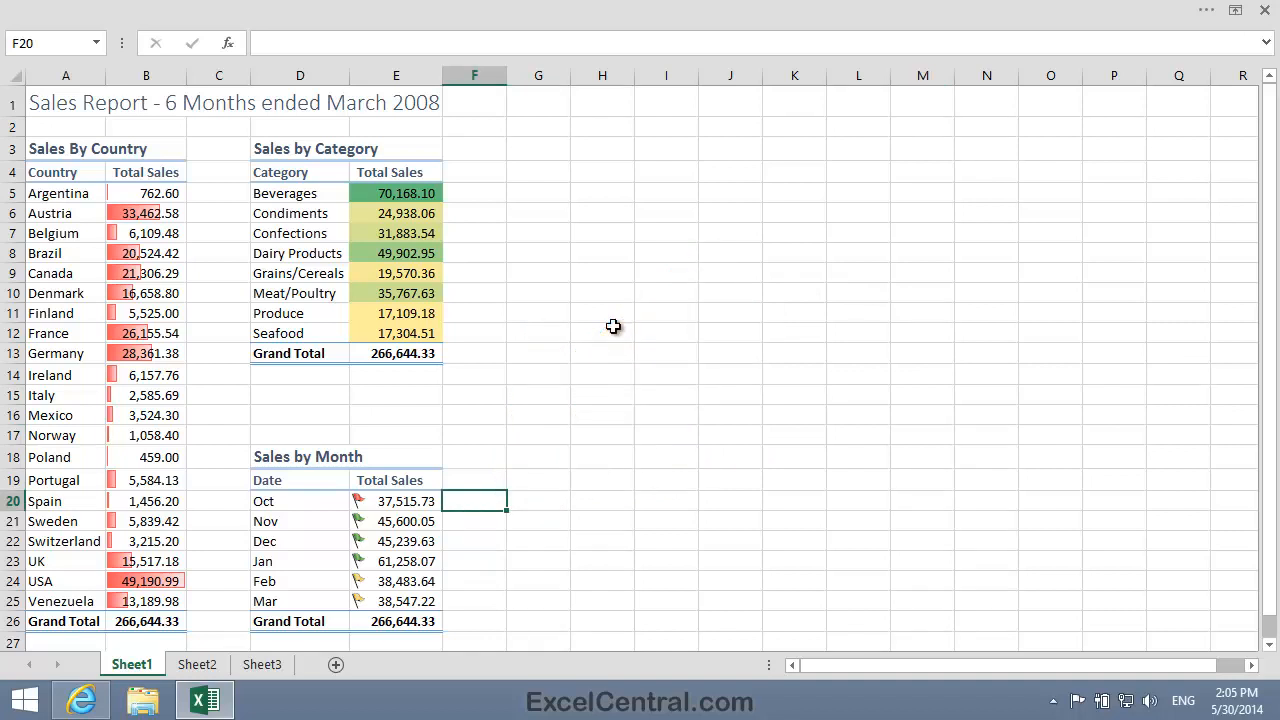
pyautogui.write('=')
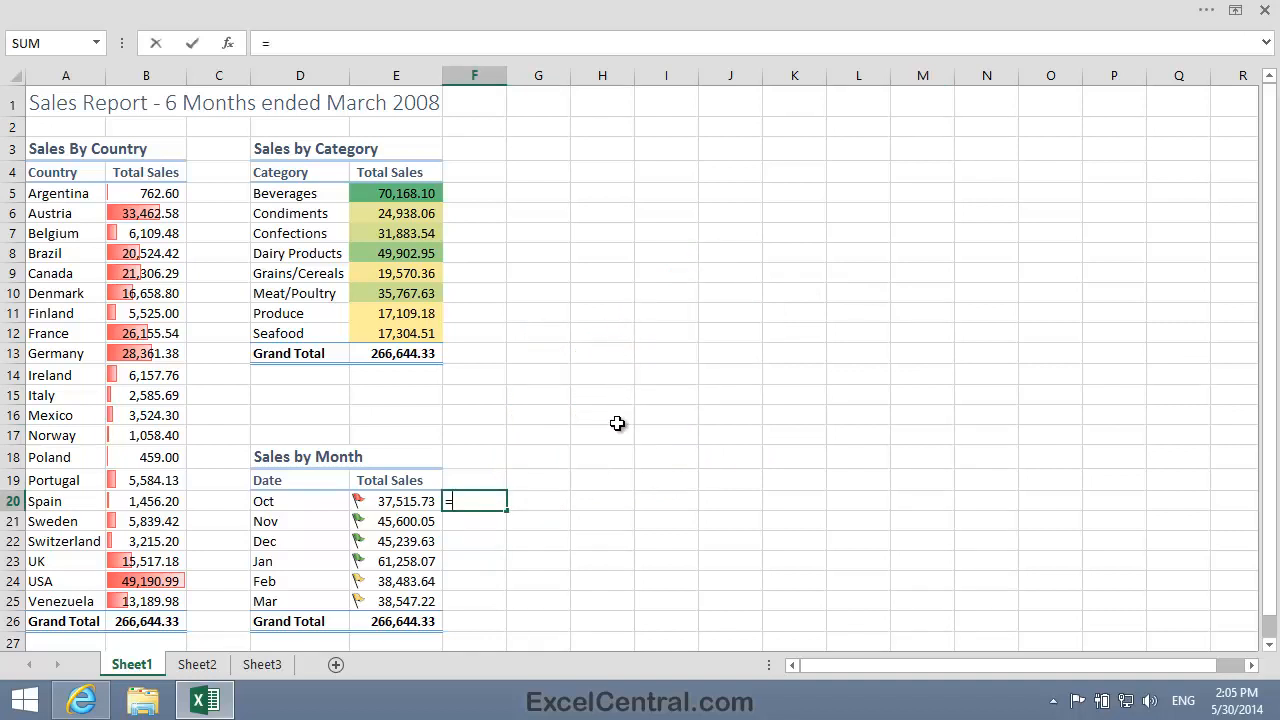
pyautogui.click(404, 501)
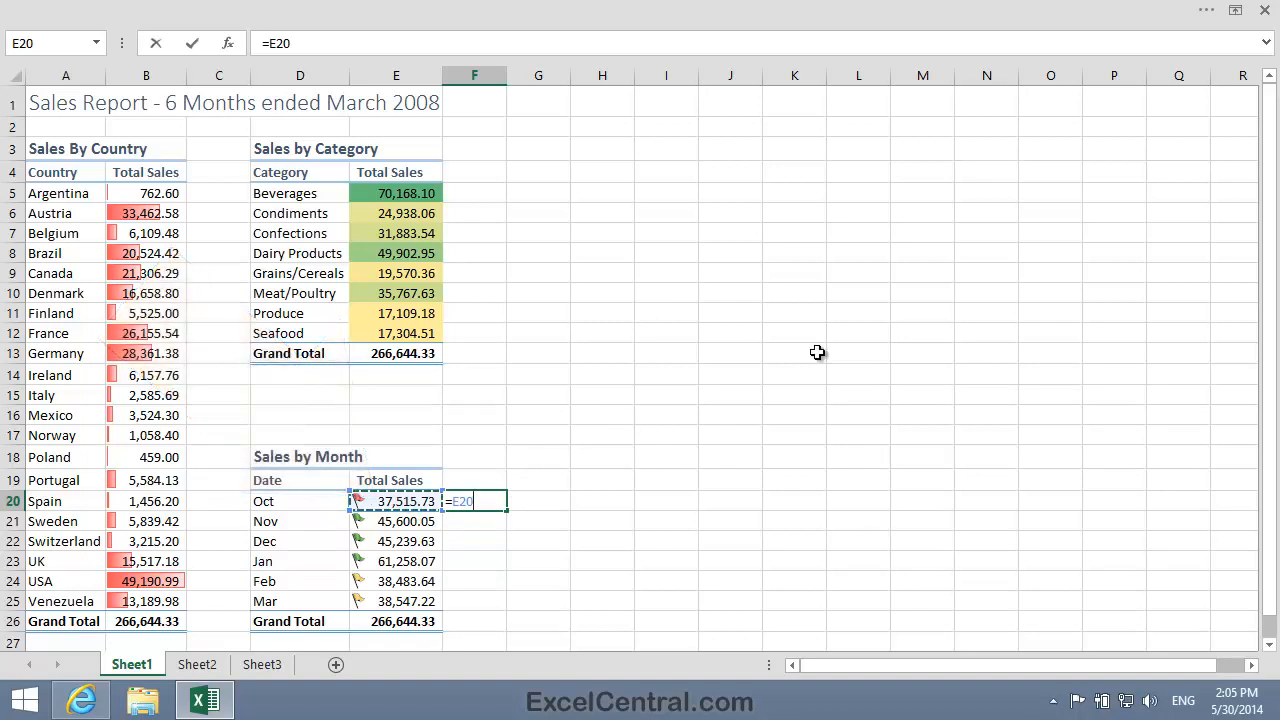
pyautogui.press('Return')
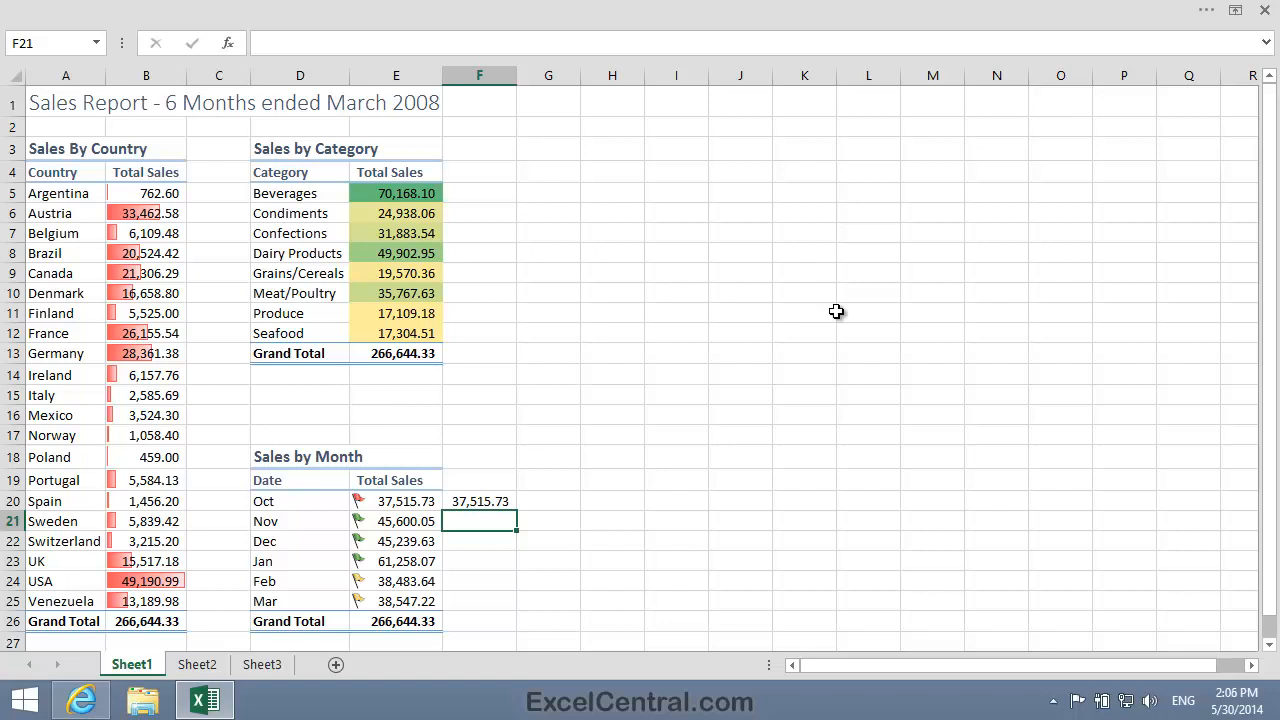
pyautogui.click(500, 501)
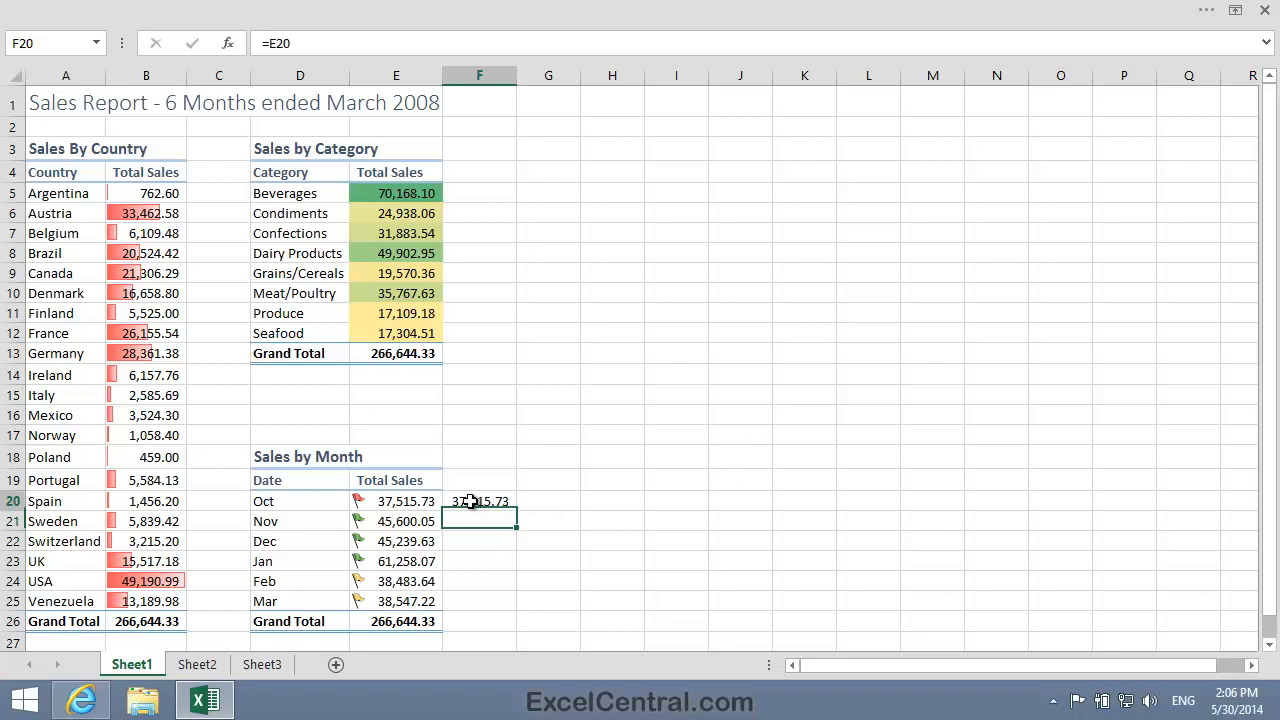
pyautogui.moveTo(516, 509); pyautogui.dragTo(513, 611)
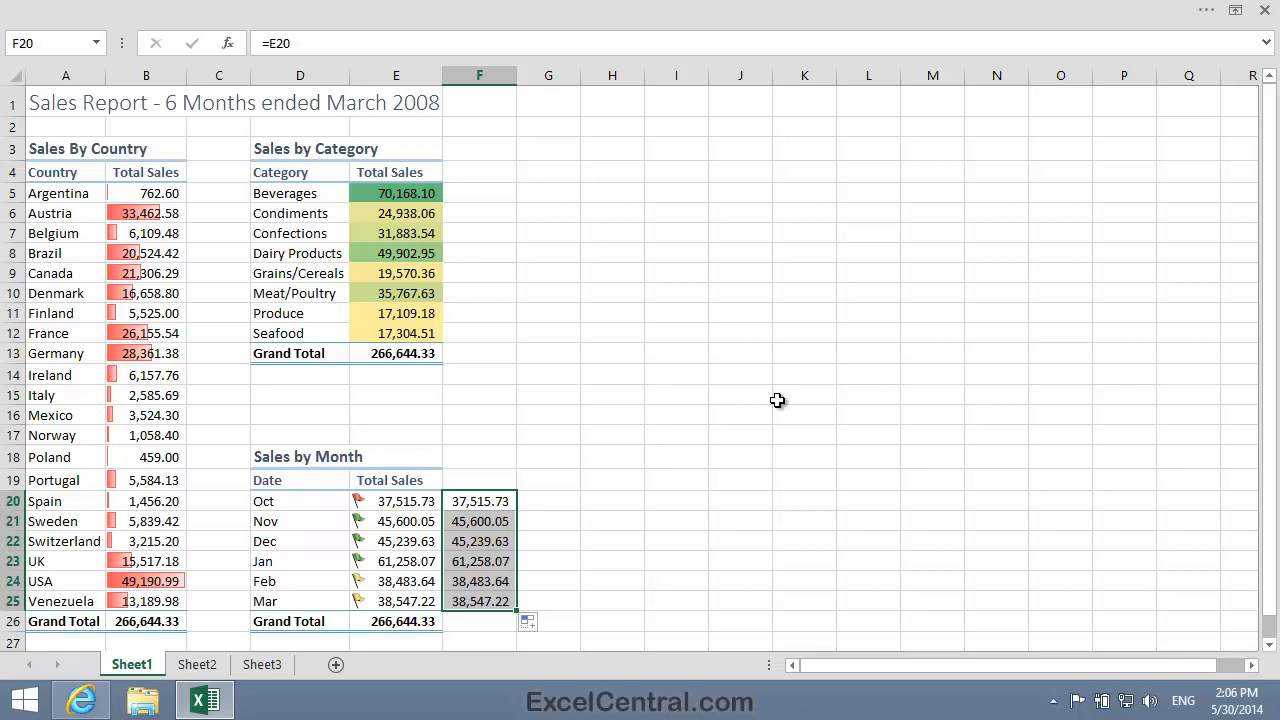
# Apply light blue solid fill data bars to the copied monthly values in F20:F25
pyautogui.click(508, 10)
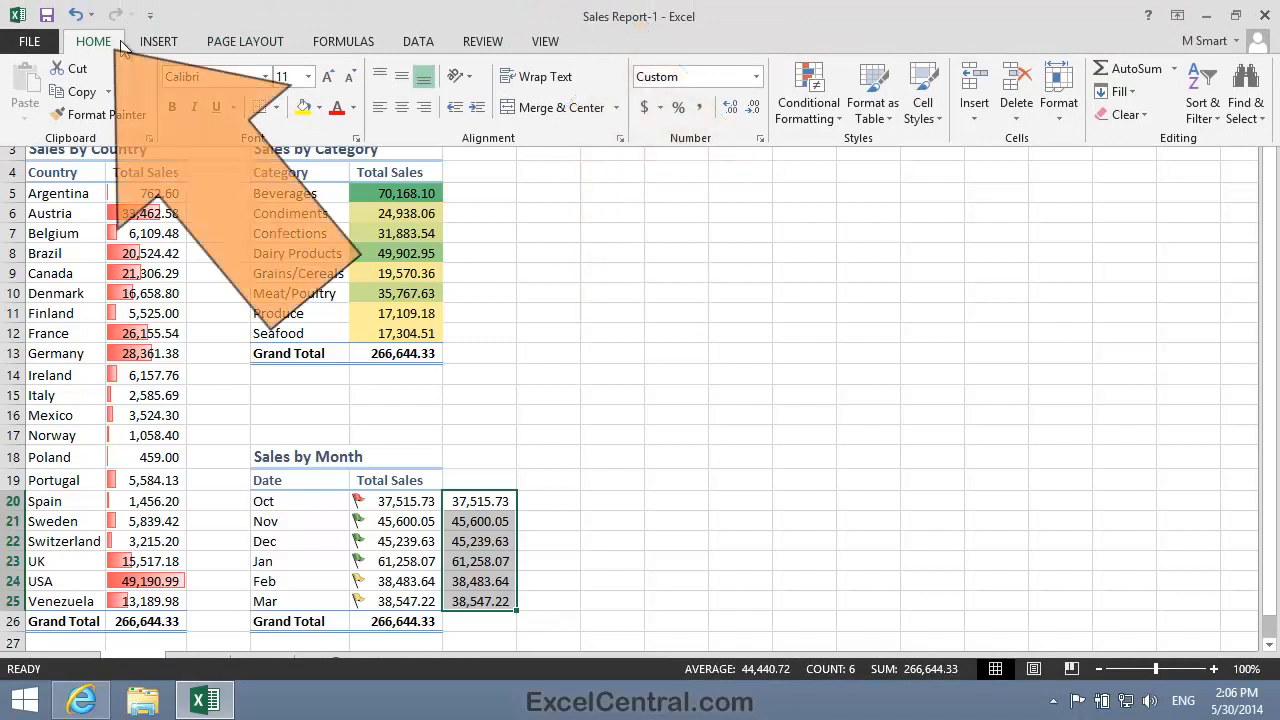
pyautogui.click(808, 104)
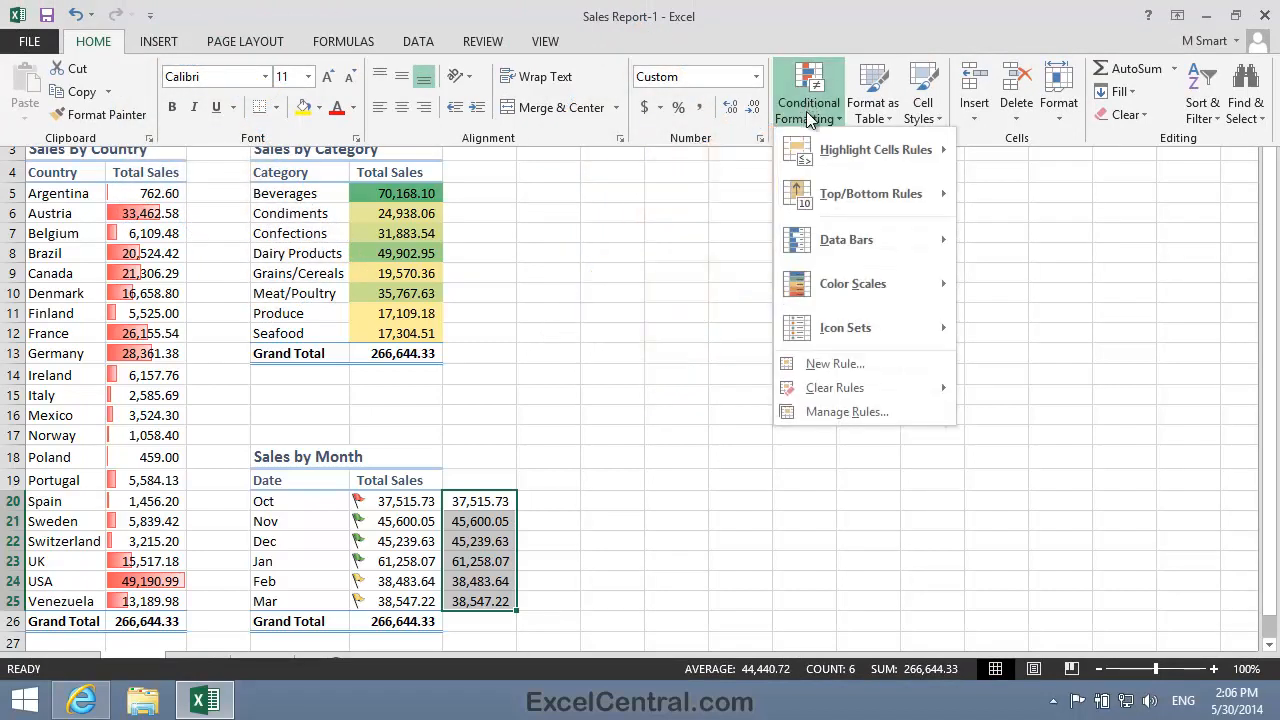
pyautogui.moveTo(857, 247)
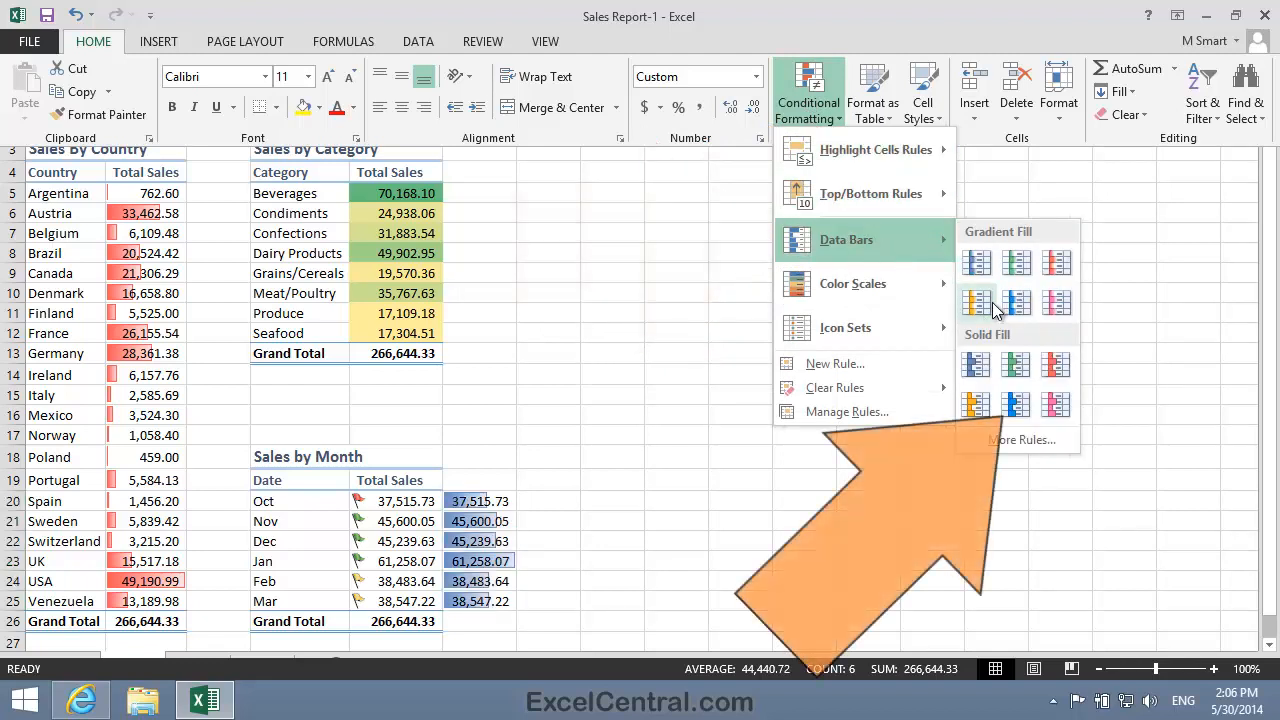
pyautogui.click(1015, 405)
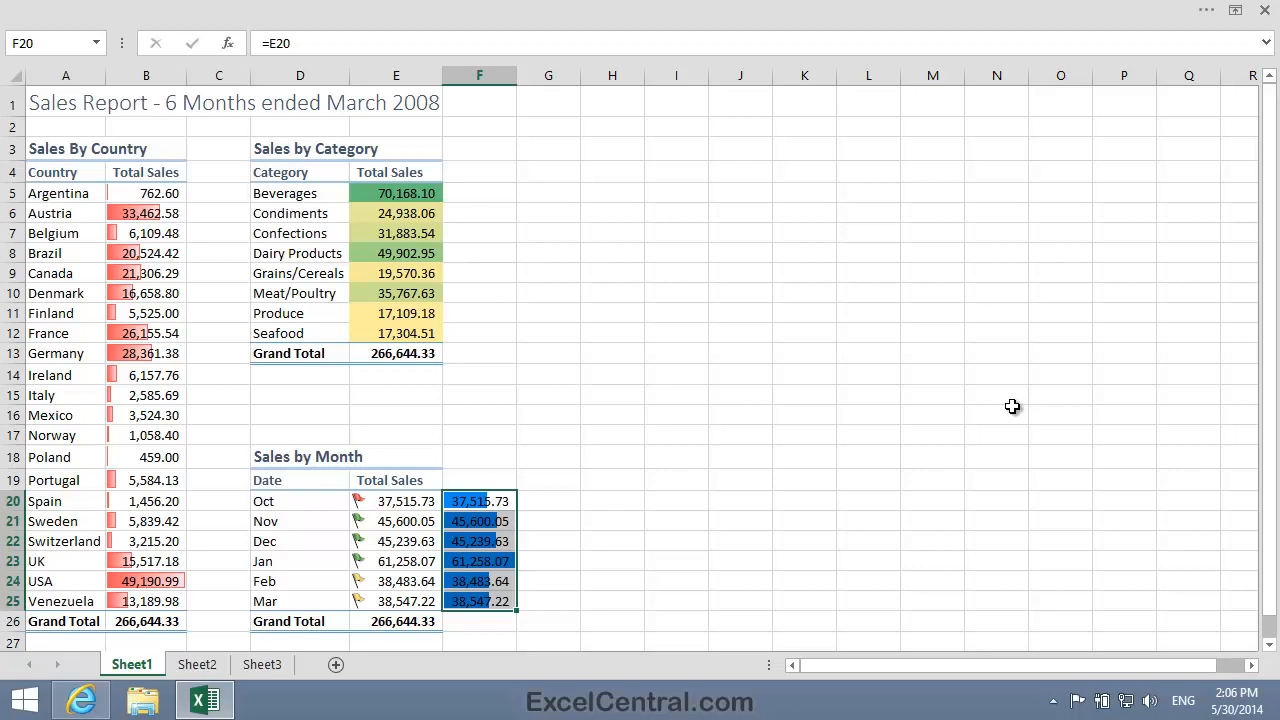
# Open the data bar rule applied to F20:F25 for editing in the Conditional Formatting Rules Manager
pyautogui.click(666, 8)
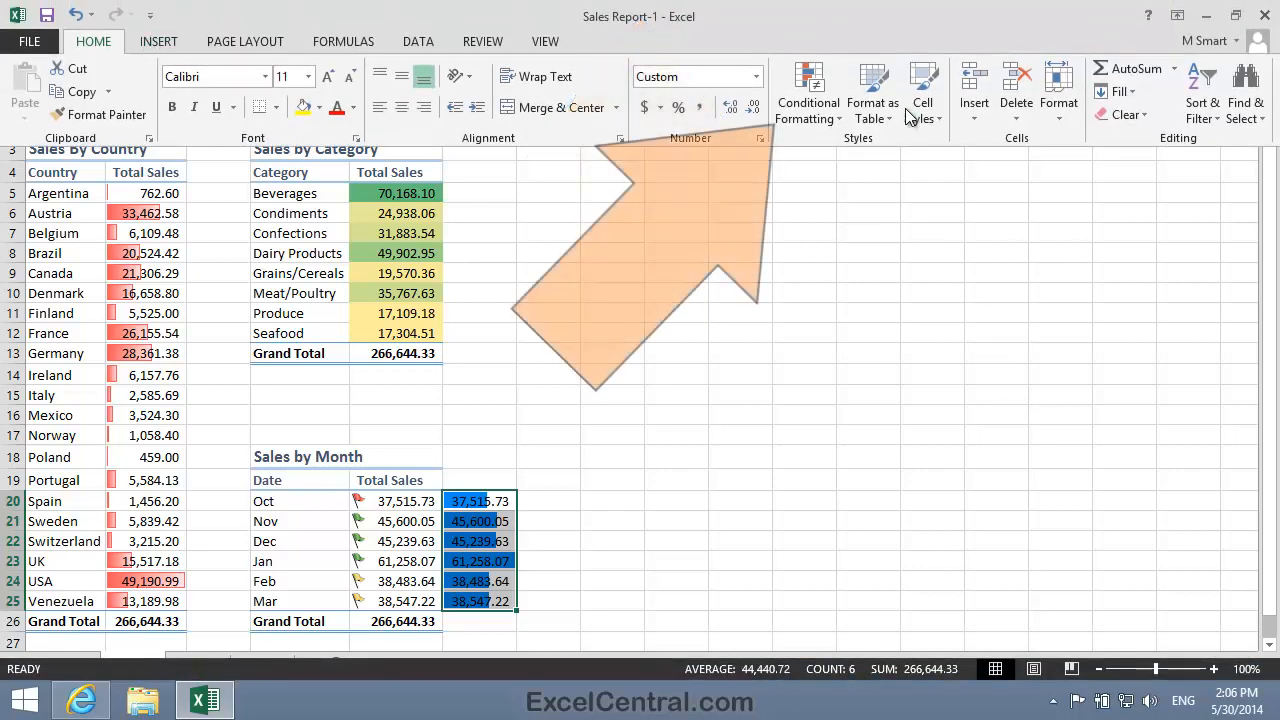
pyautogui.click(812, 95)
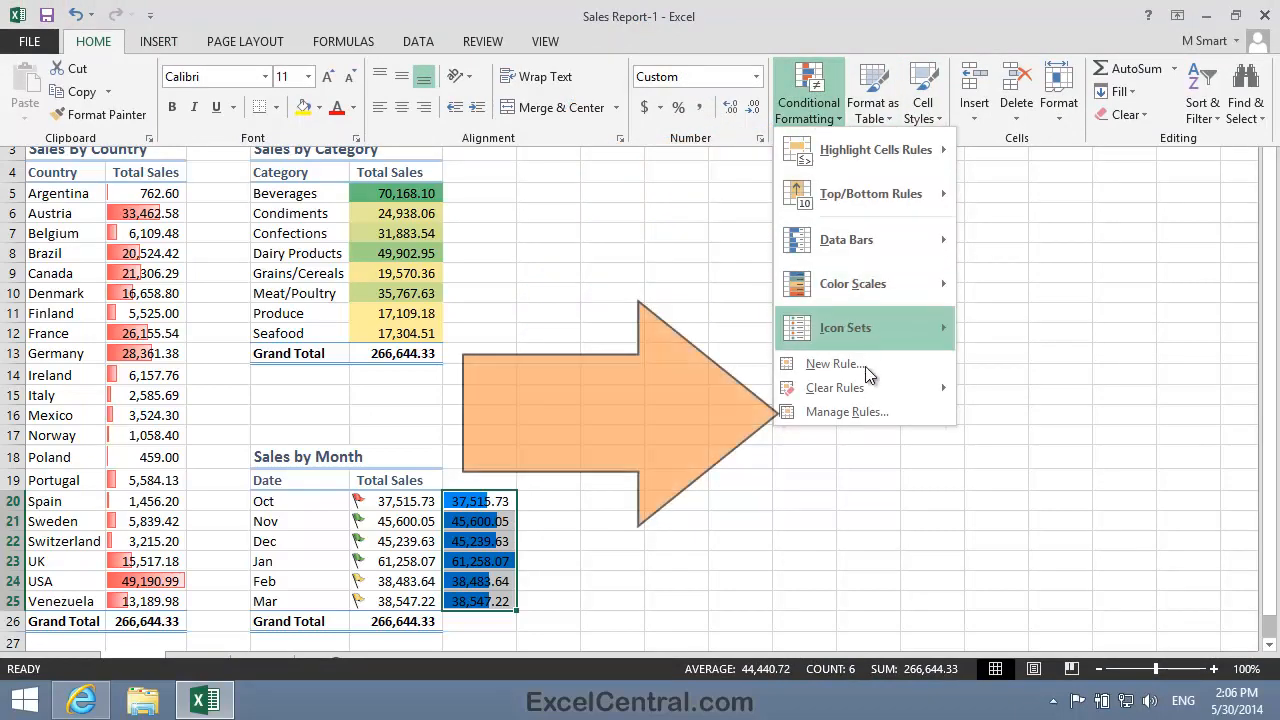
pyautogui.click(878, 412)
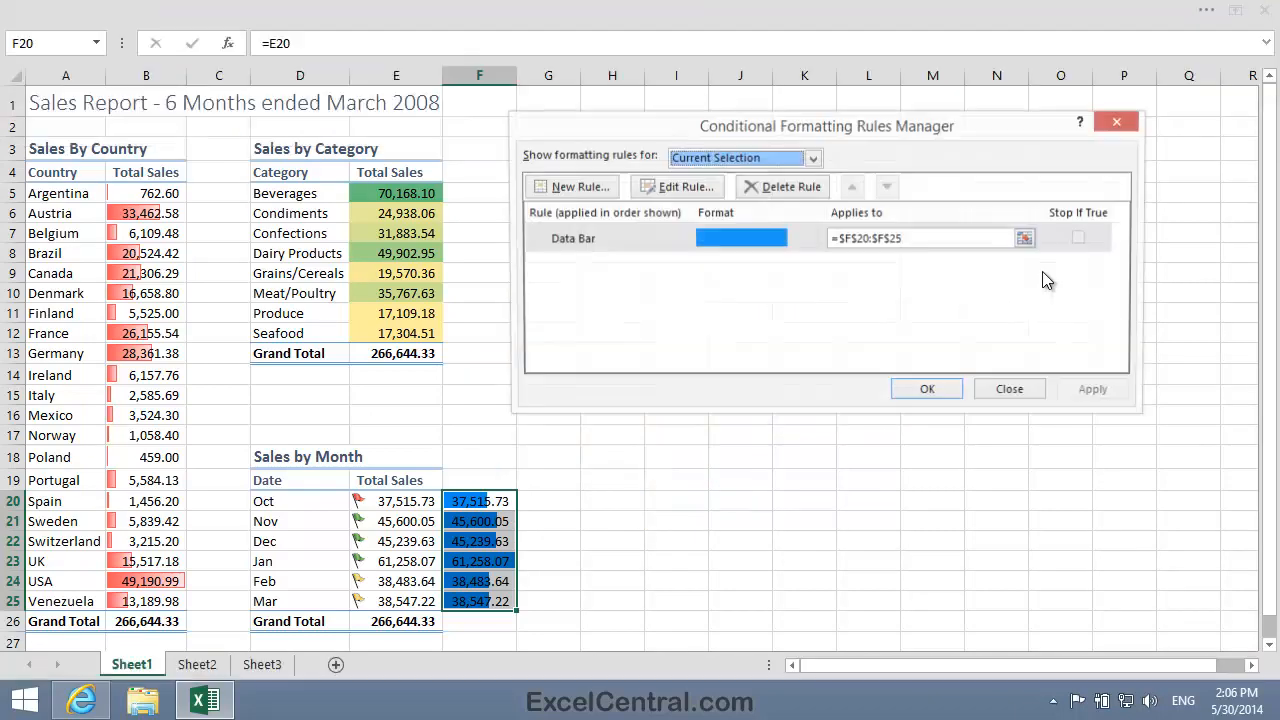
pyautogui.click(662, 237)
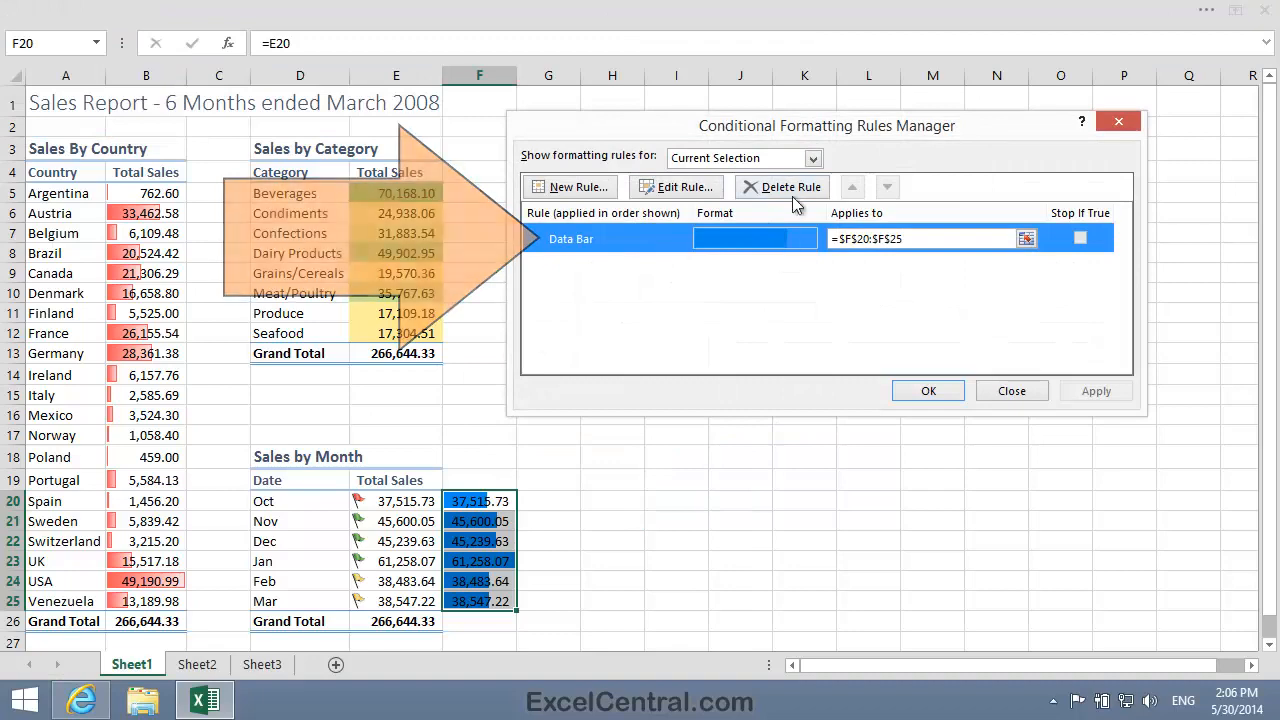
pyautogui.click(664, 186)
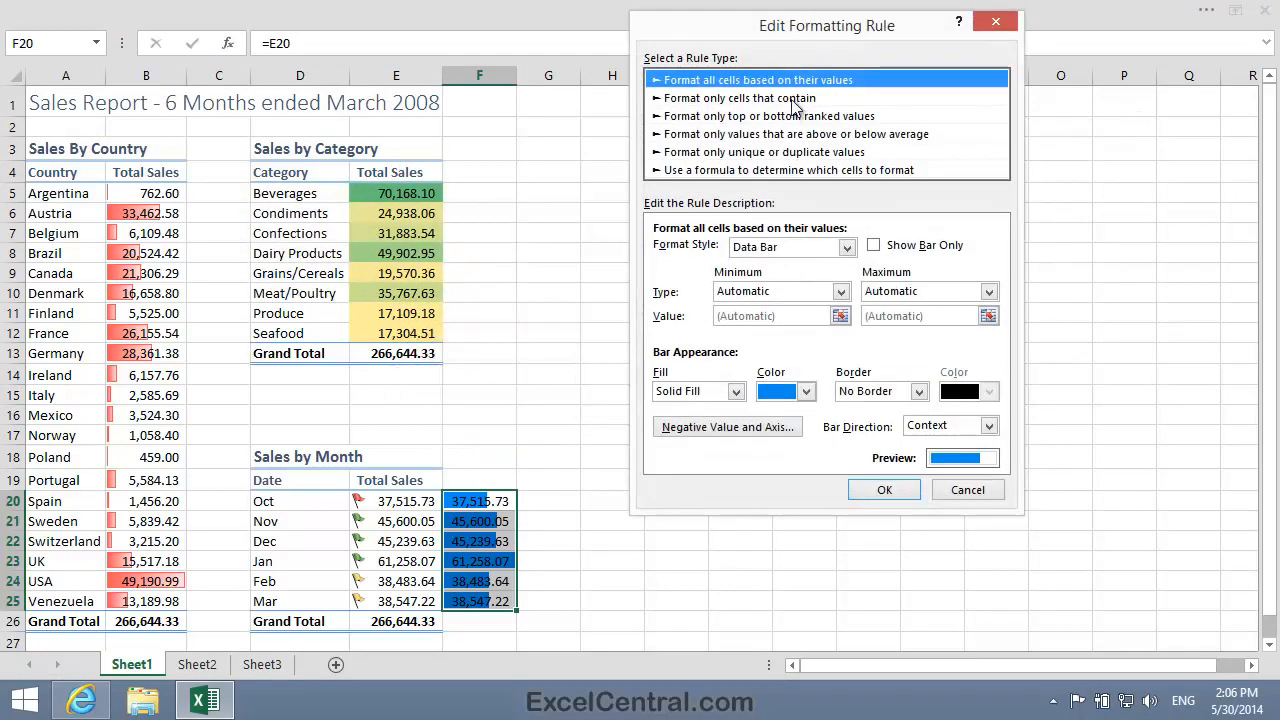
# Set the F20:F25 data bar rule to Show Bar Only and widen column F to almost six times its width
pyautogui.click(874, 245)
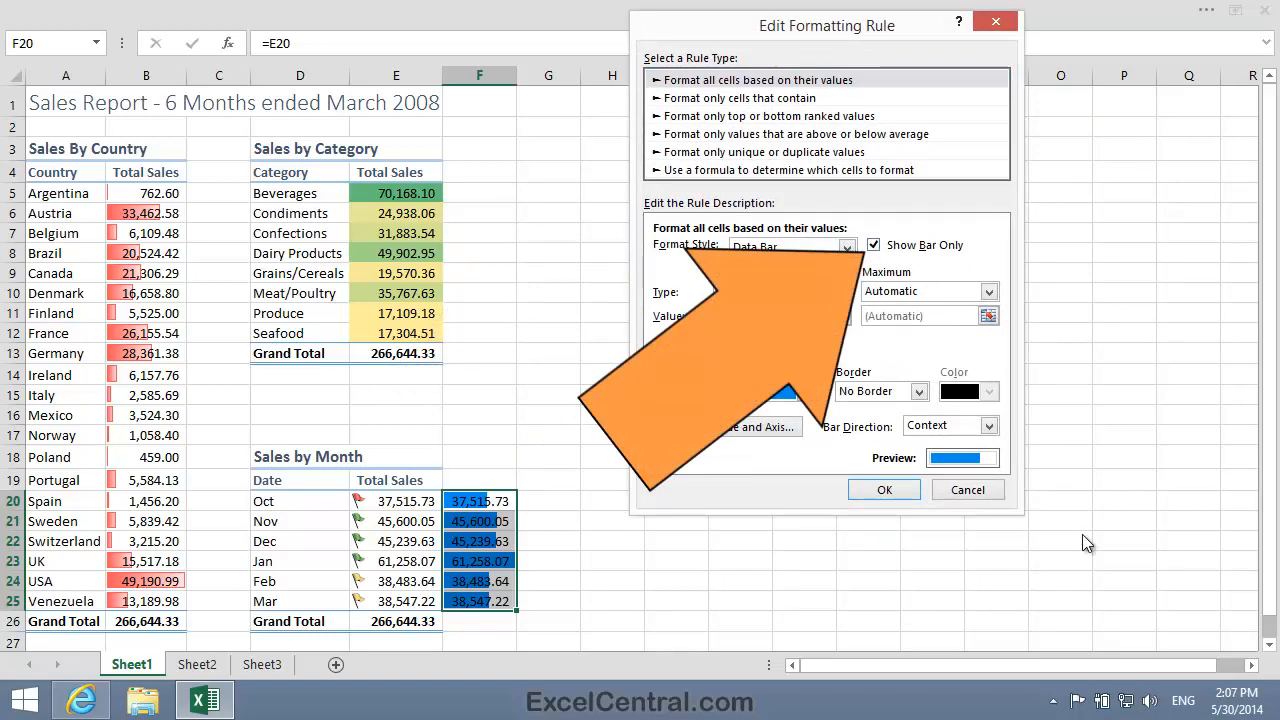
pyautogui.click(884, 489)
pyautogui.click(928, 391)
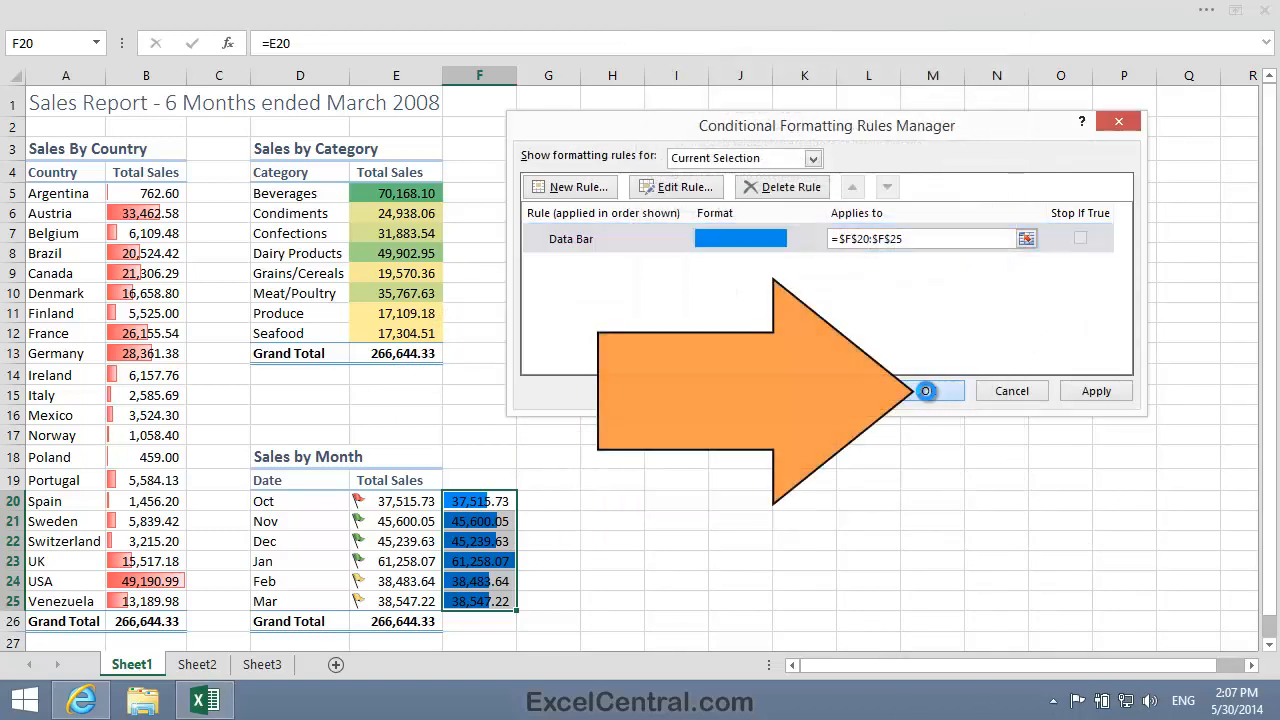
pyautogui.click(995, 422)
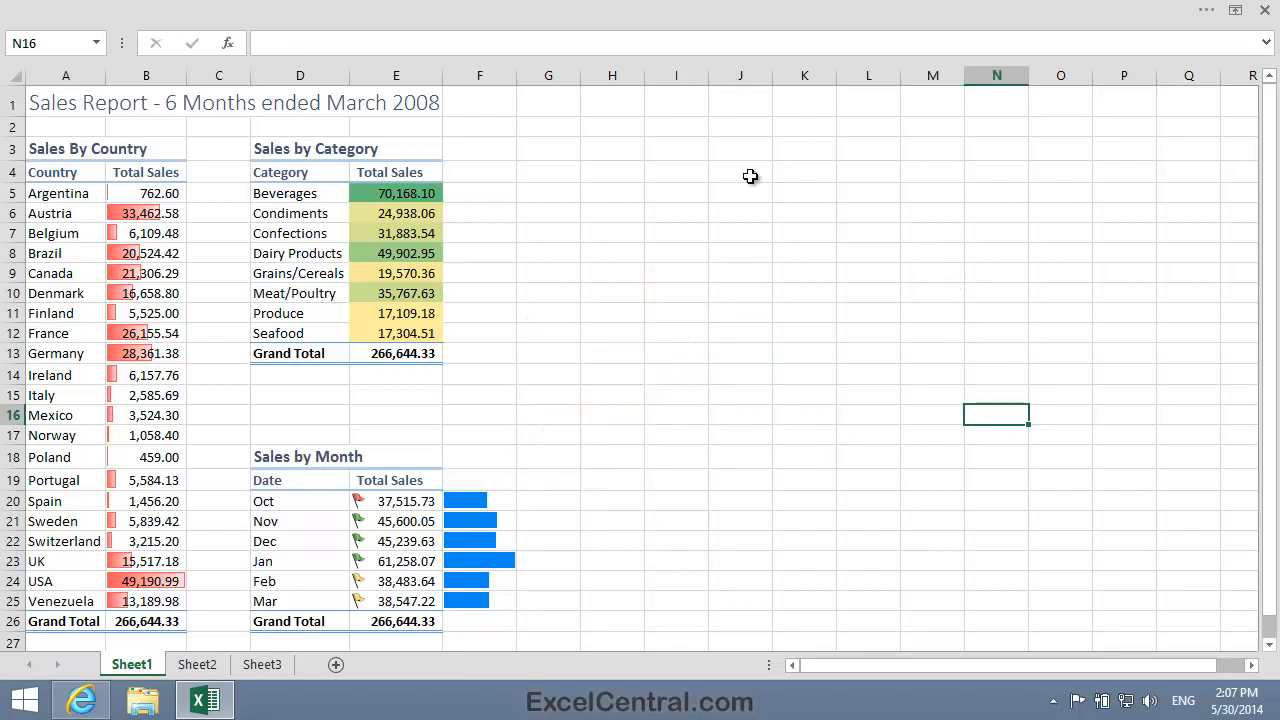
pyautogui.moveTo(511, 80); pyautogui.dragTo(856, 77)
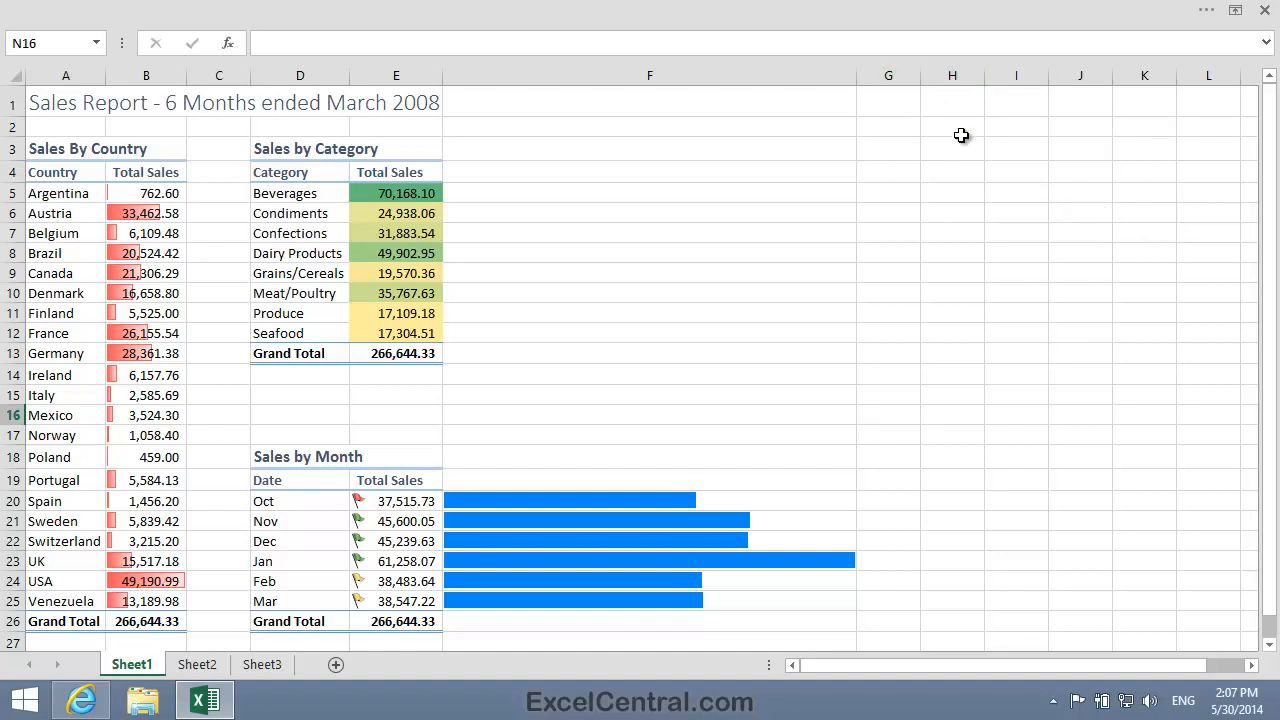
# Delete the whole column F, which holds the bar-only data bars beside the monthly totals
pyautogui.click(657, 77)
pyautogui.rightClick(619, 212)
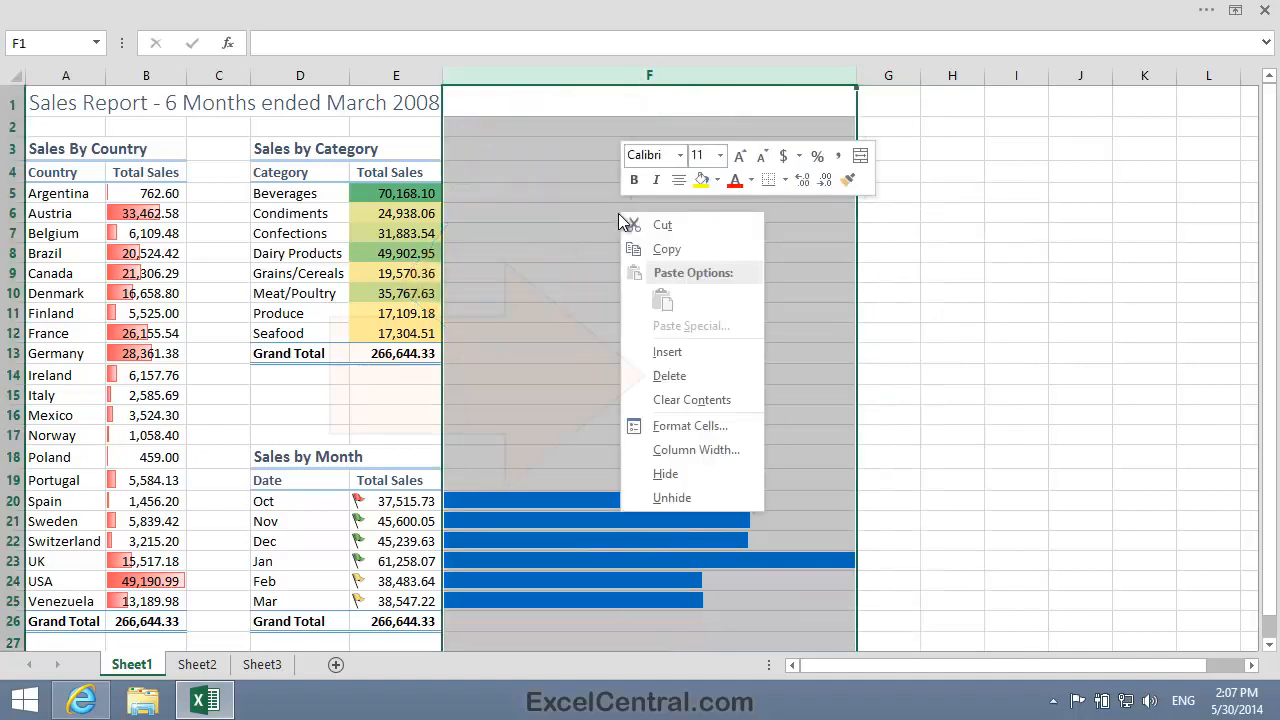
pyautogui.click(682, 375)
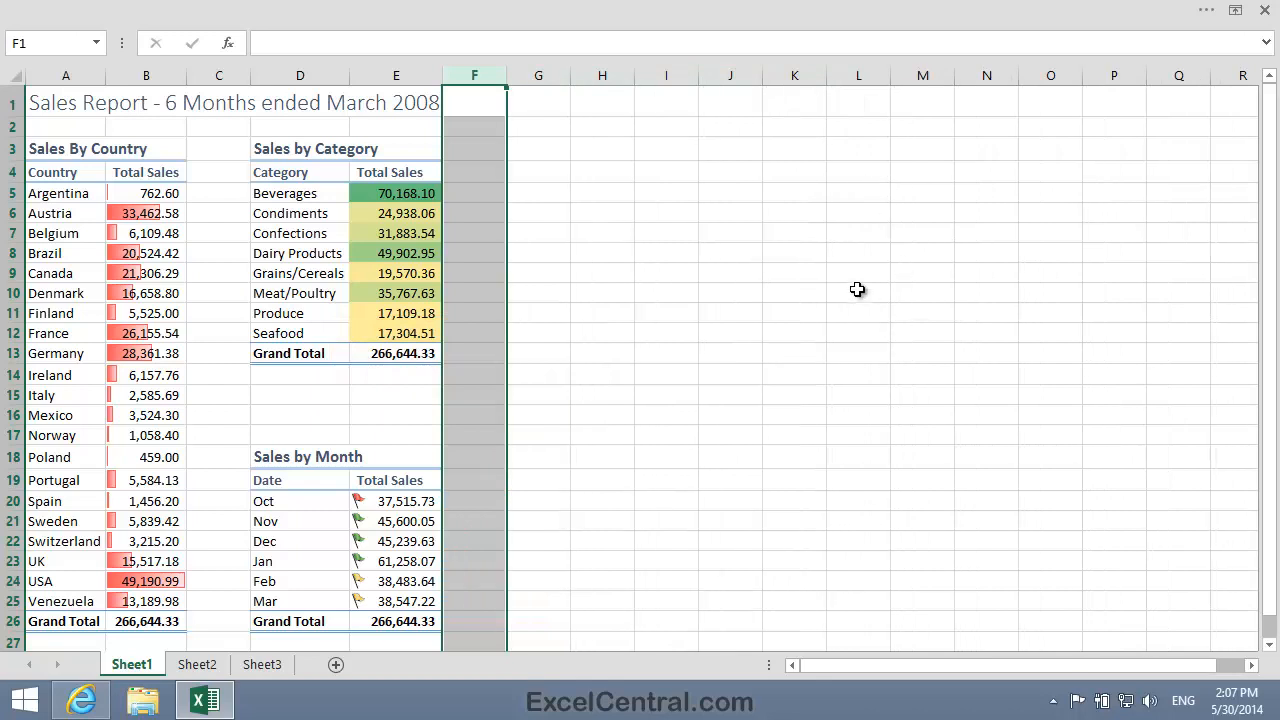
pyautogui.click(606, 143)
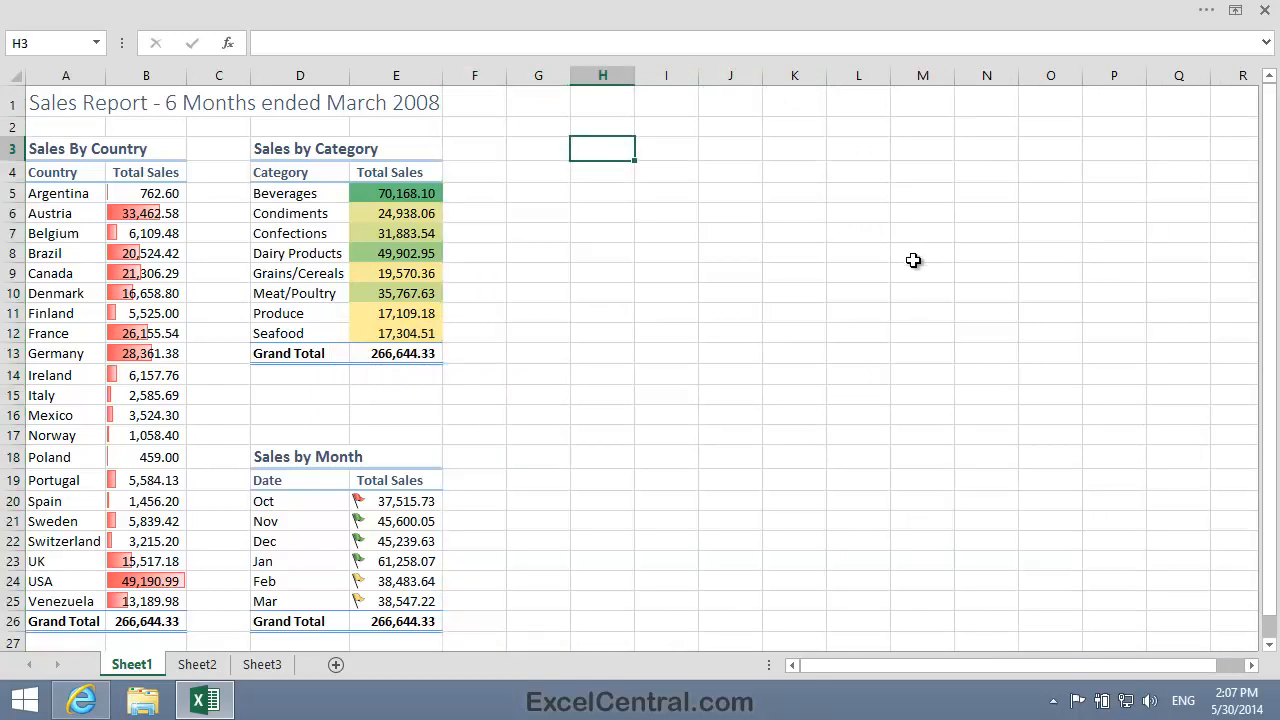
# Set the ribbon to Show Tabs and Commands and save the workbook as Sales Report-2 in the Excel 2013 Essential Skills folder
pyautogui.click(1236, 11)
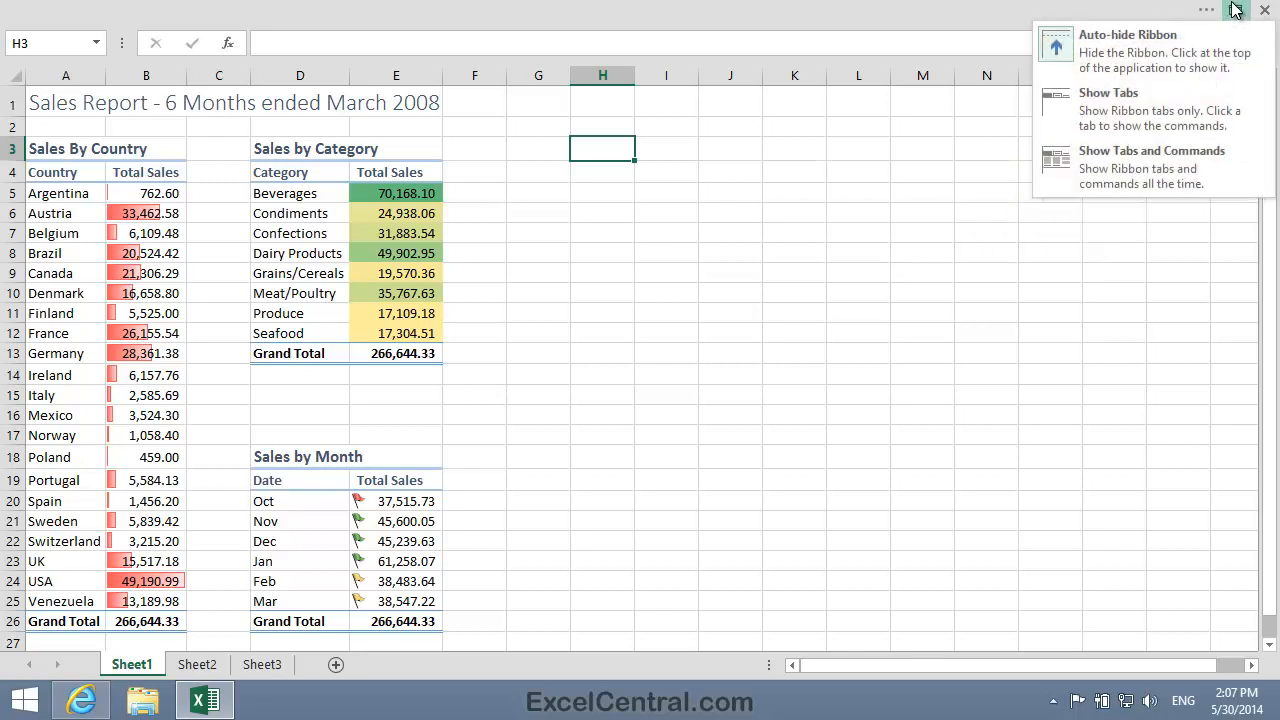
pyautogui.click(1130, 168)
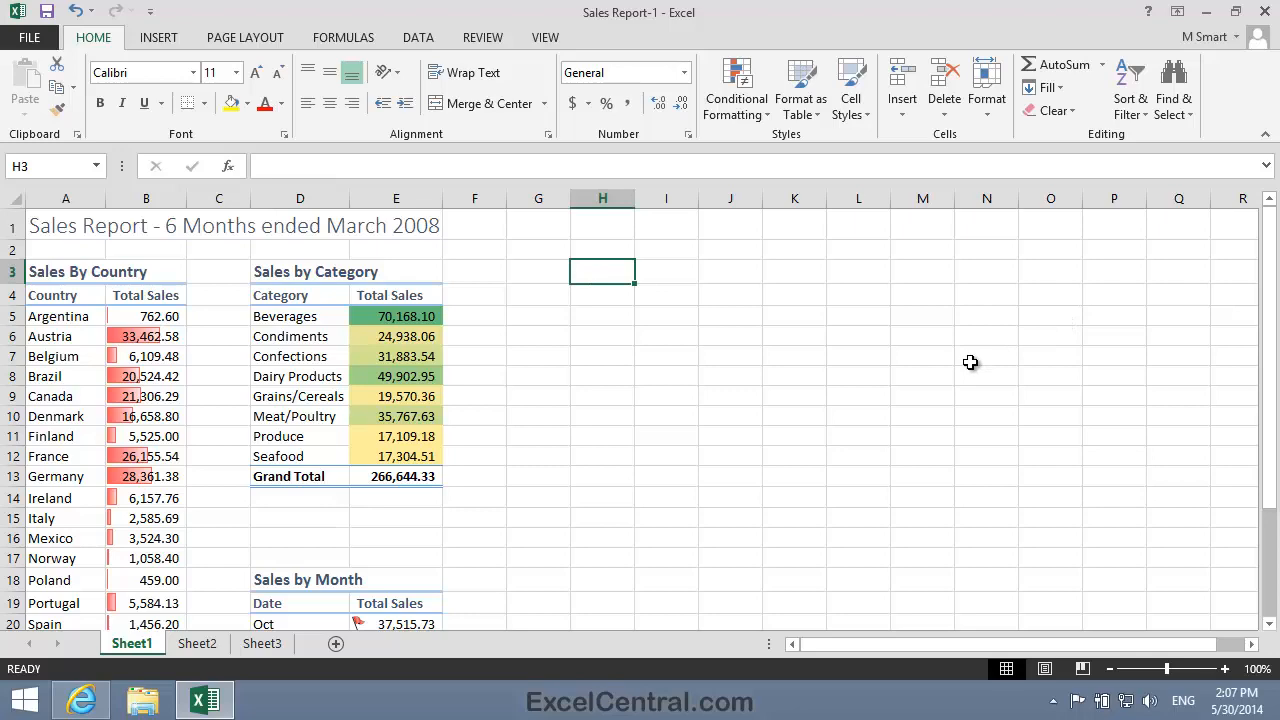
pyautogui.click(38, 40)
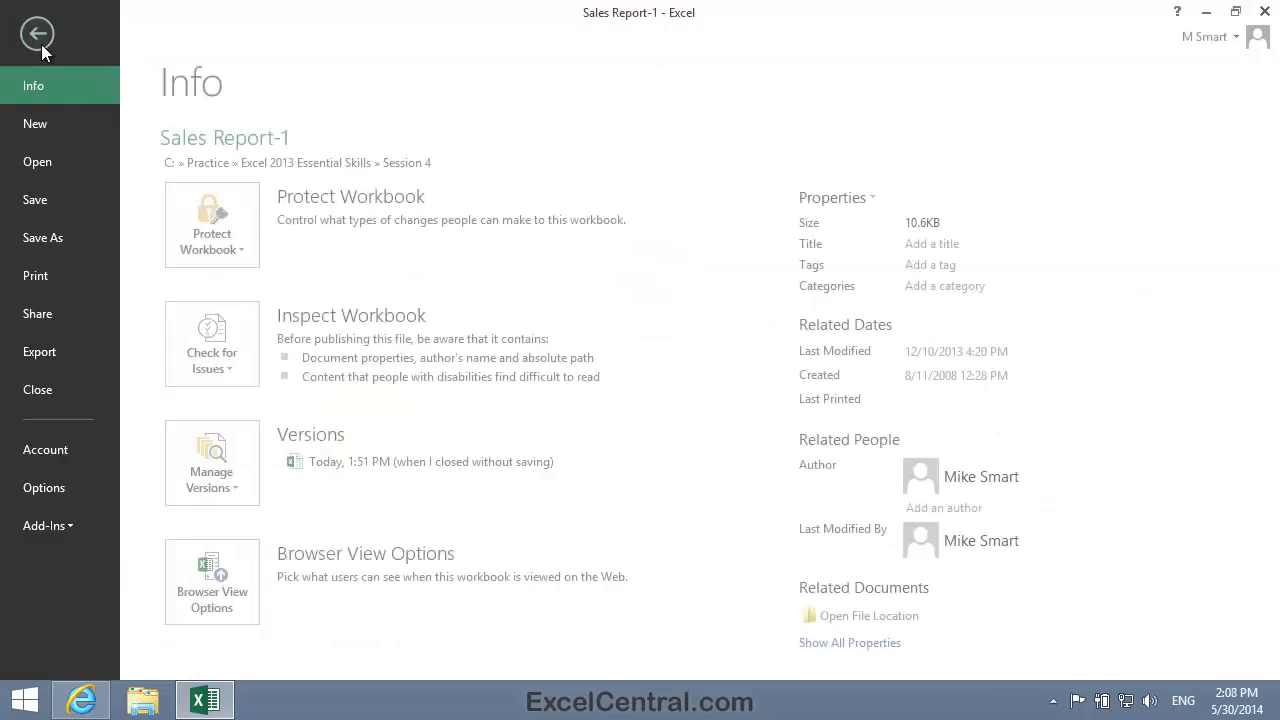
pyautogui.click(60, 237)
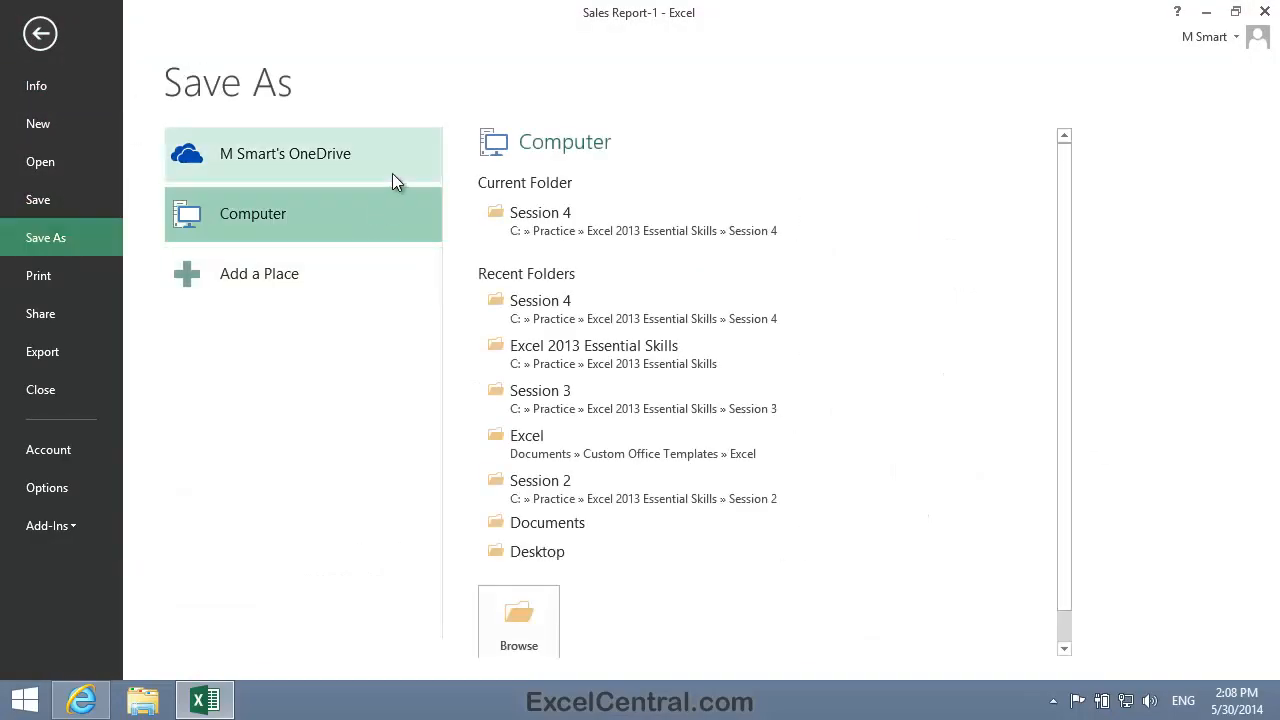
pyautogui.click(517, 640)
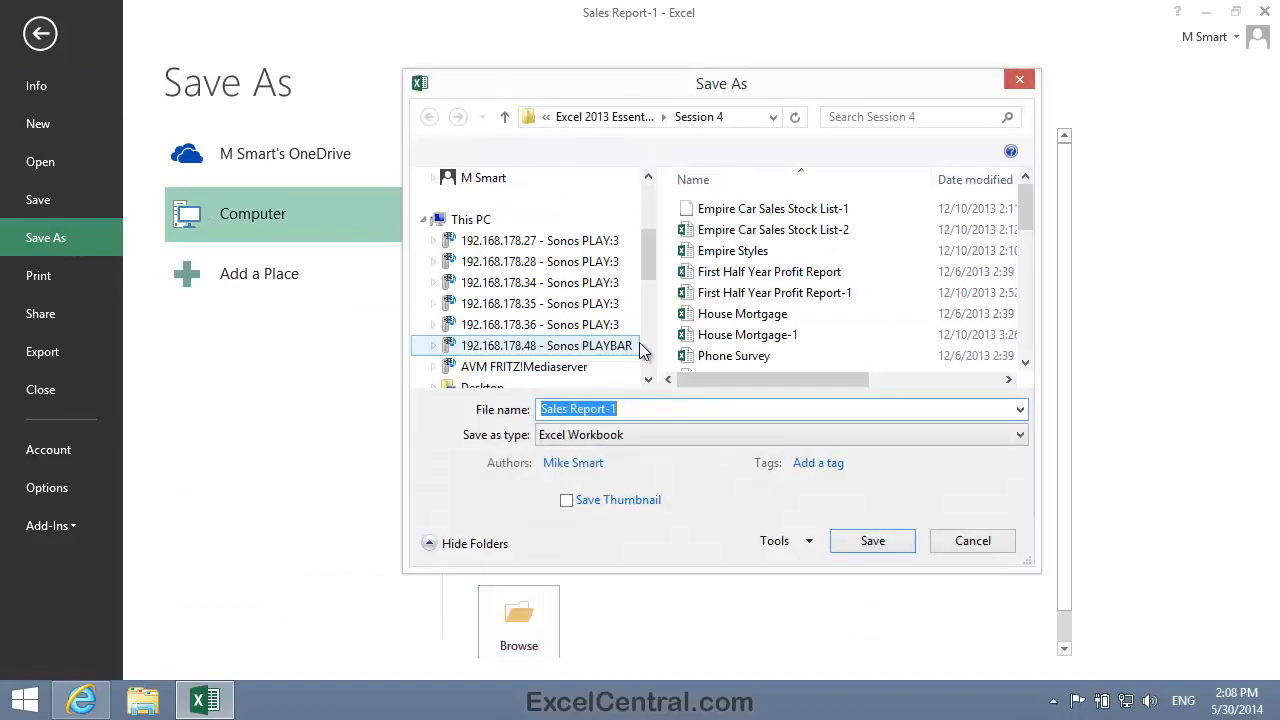
pyautogui.click(628, 408)
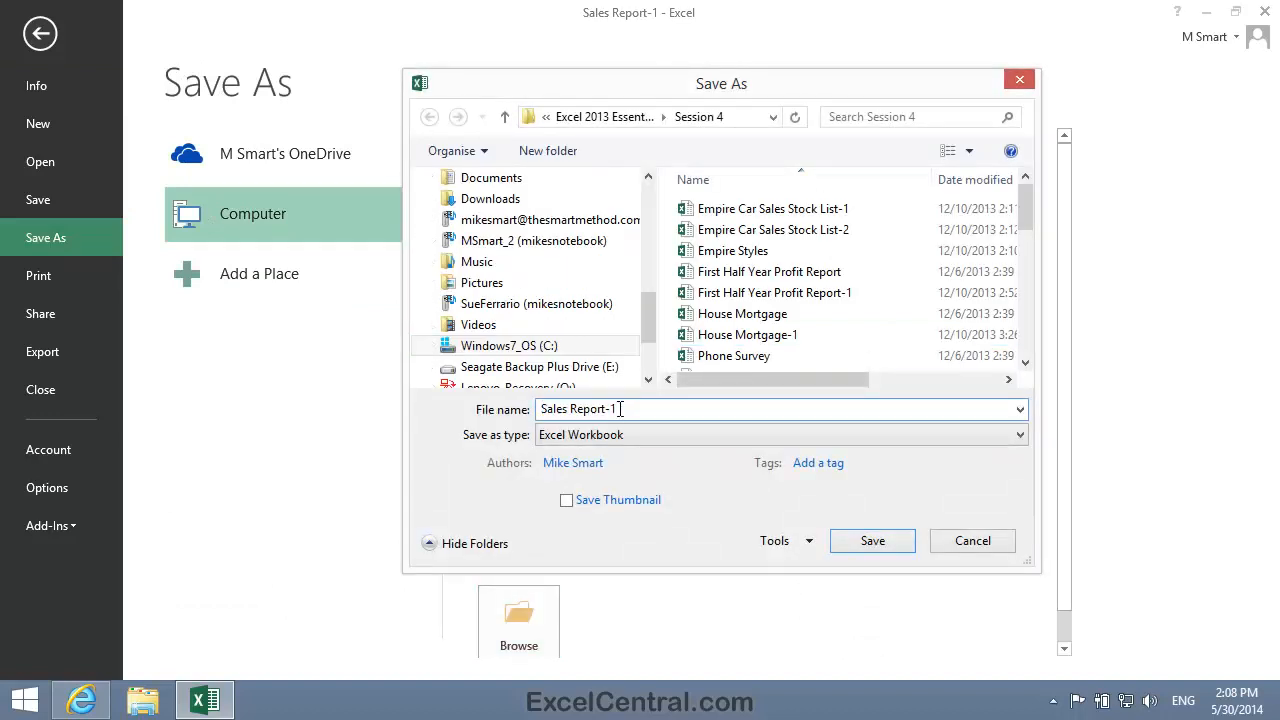
pyautogui.press('BackSpace')
pyautogui.write('2')
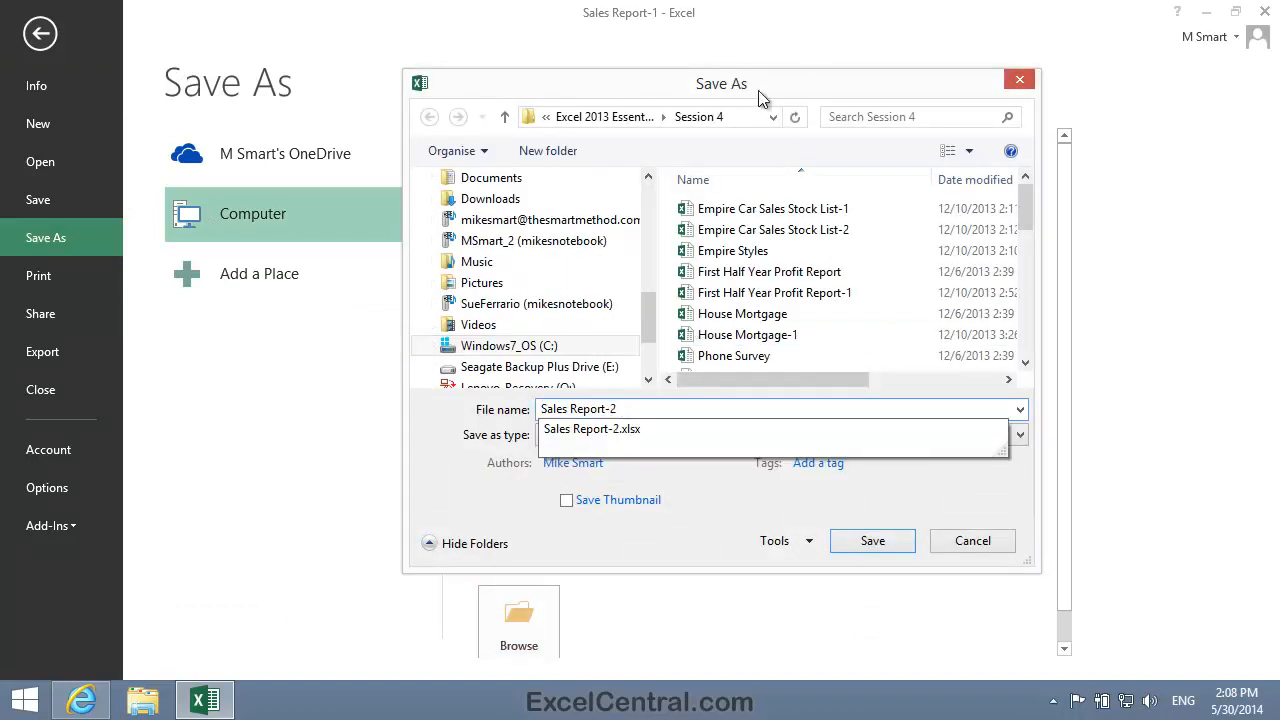
pyautogui.click(626, 117)
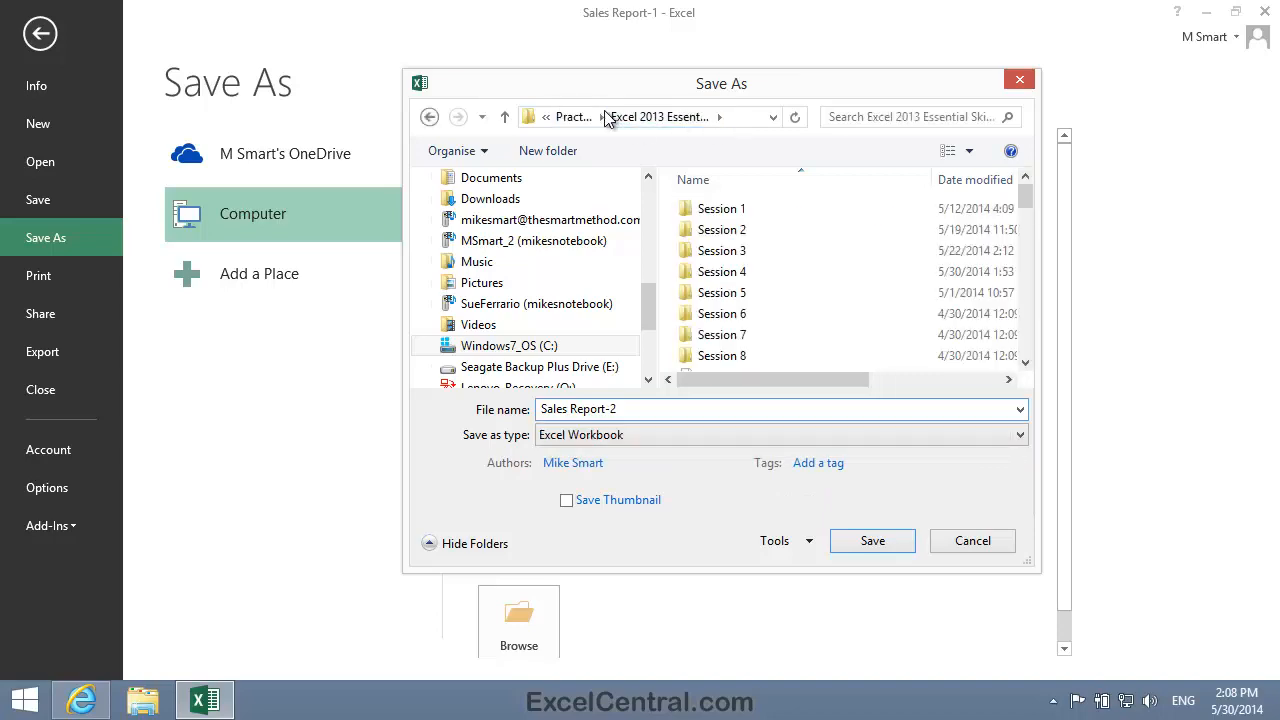
pyautogui.click(871, 539)
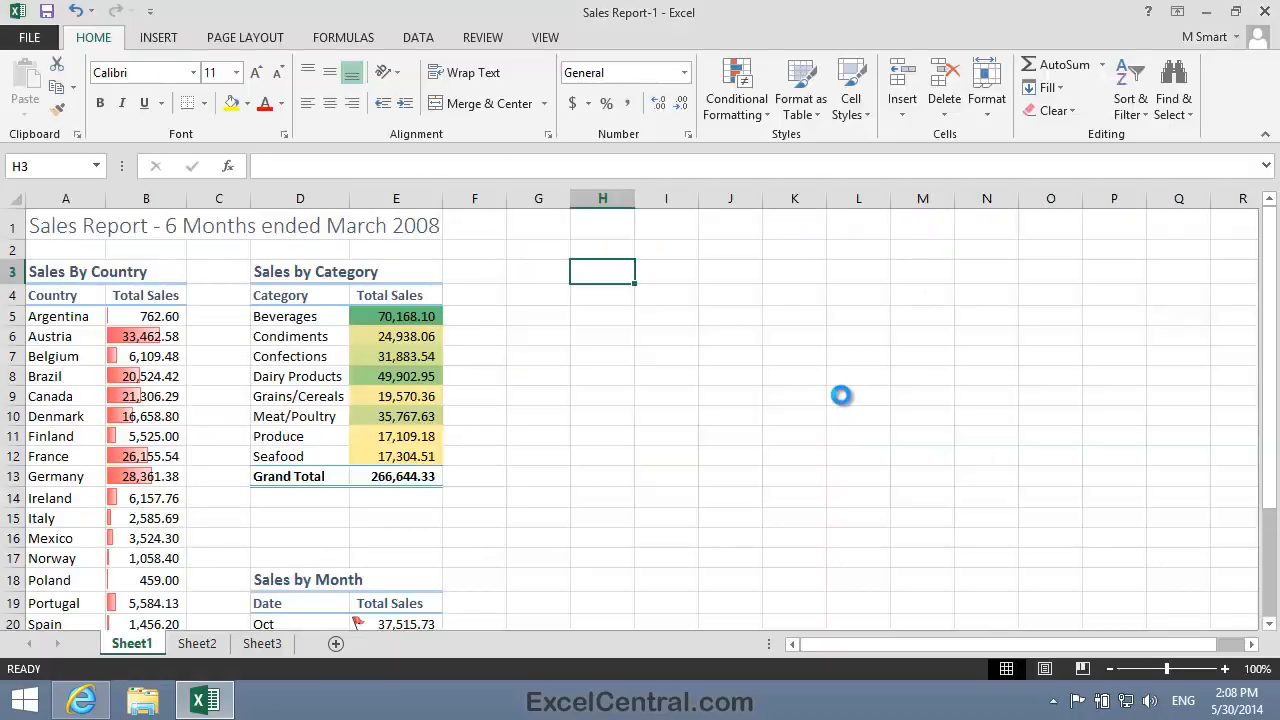